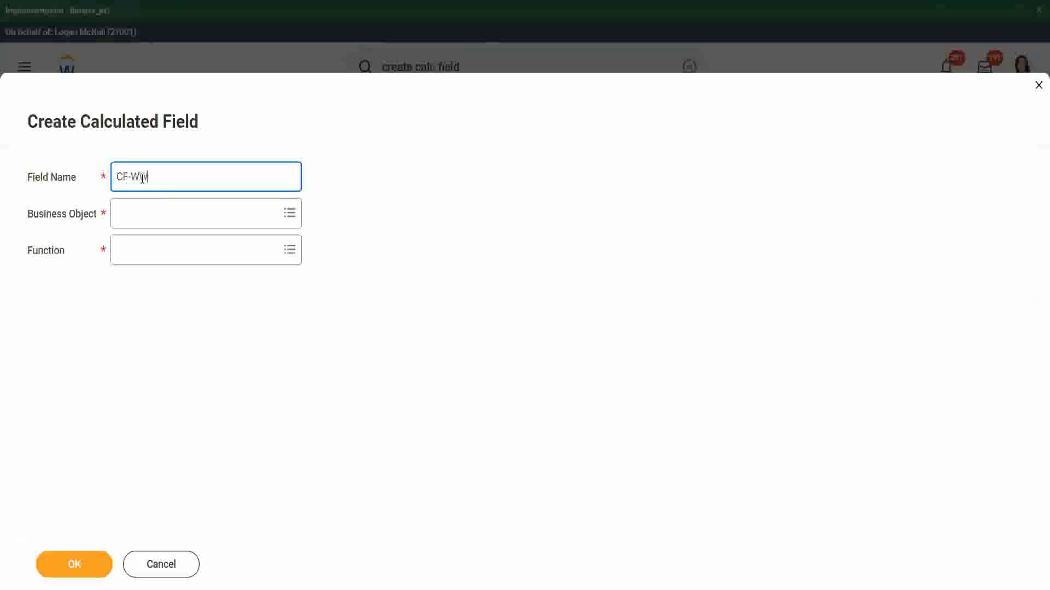
Step: Name the new calculated field CF-WW-TF-Dependent Relationship is Child
type("-")
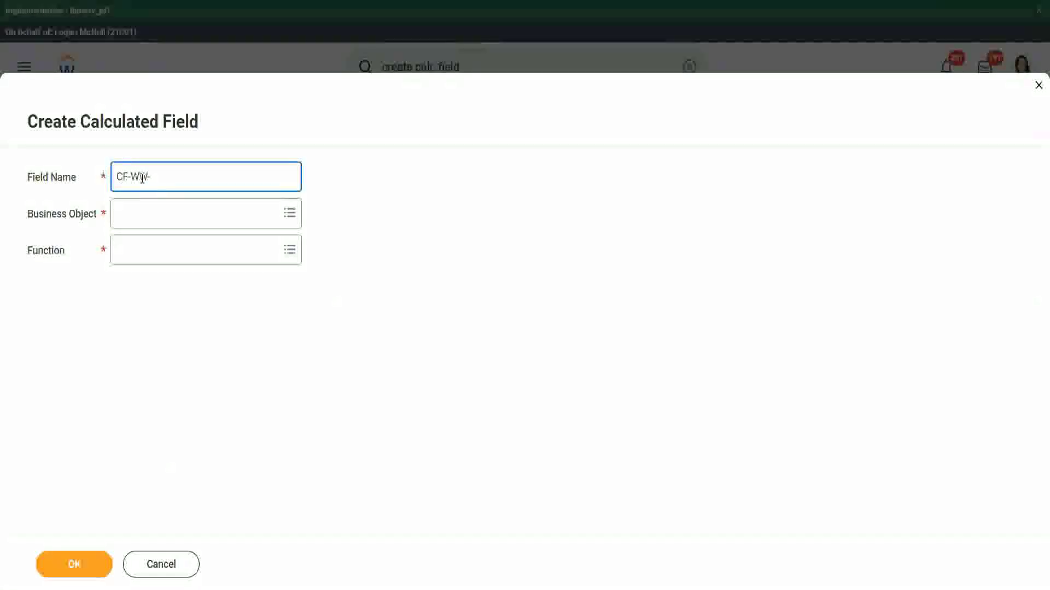
type("TF-")
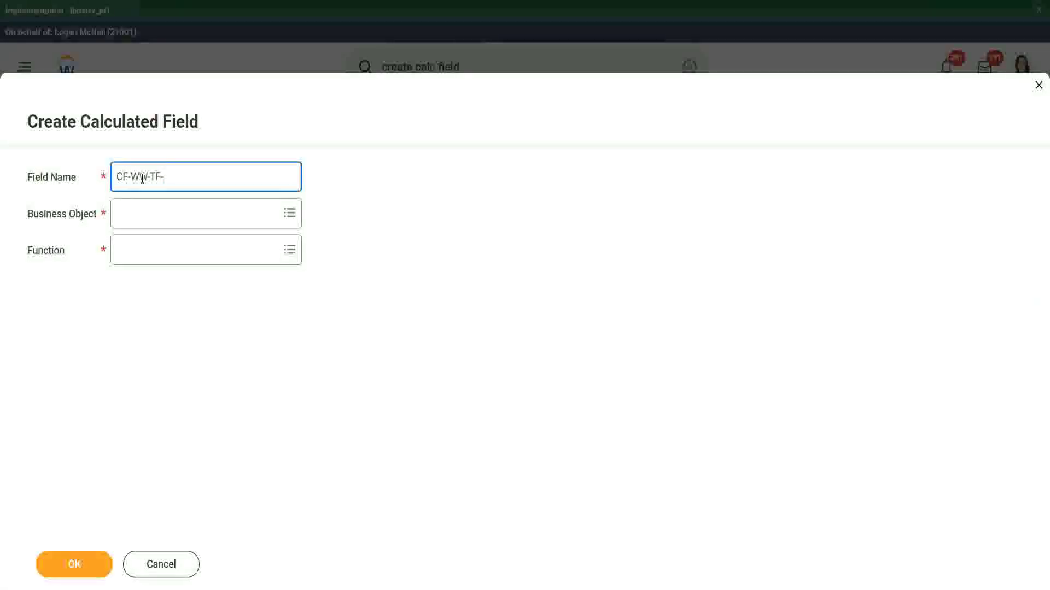
type("Rela")
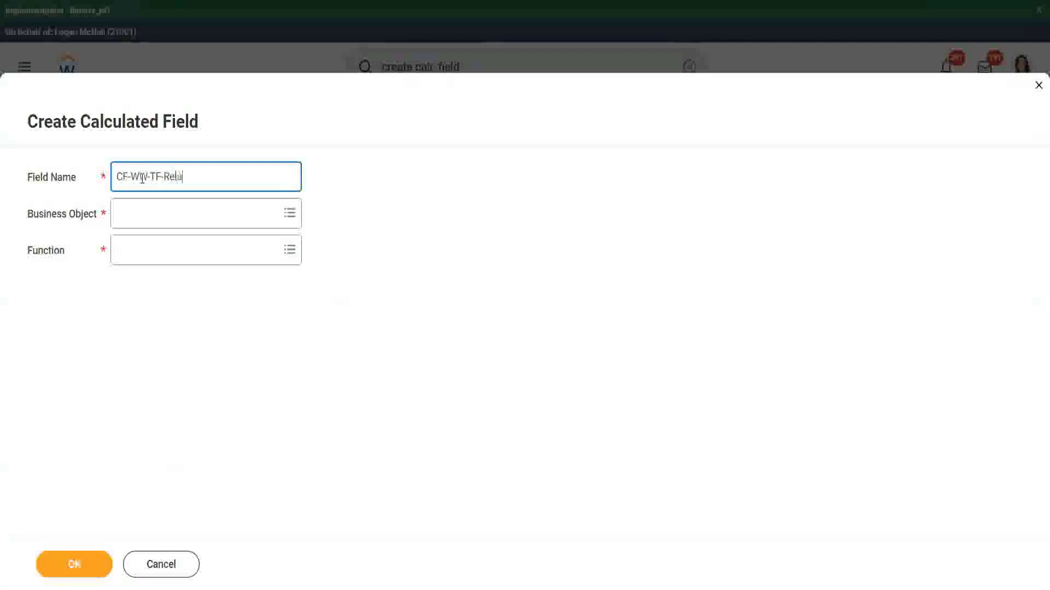
type("tionship is ")
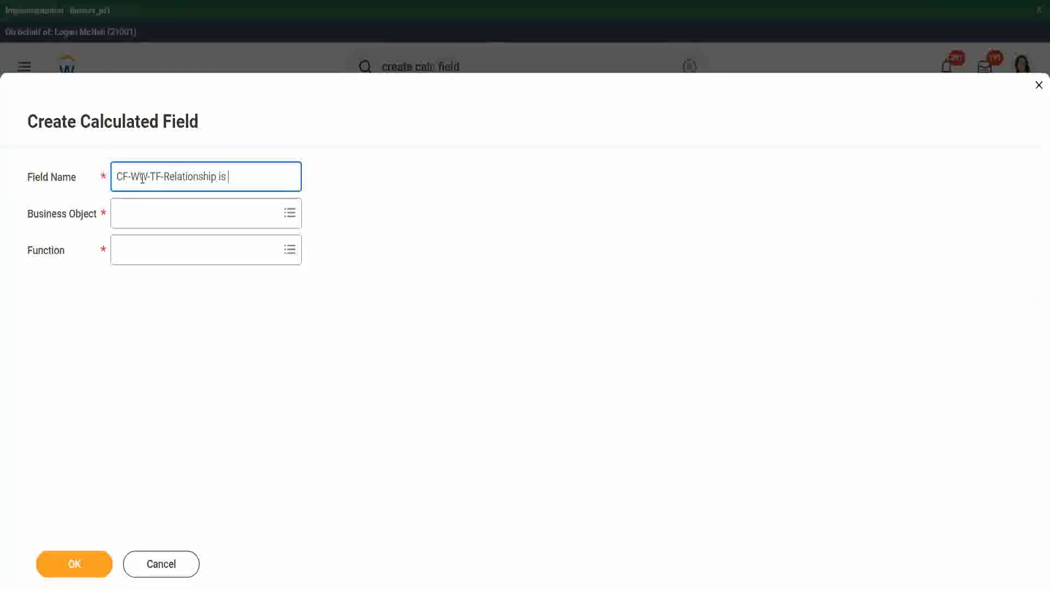
type("child")
key("Left")
key("Left")
key("shift+Right")
type("CF-WW-TF-Depende")
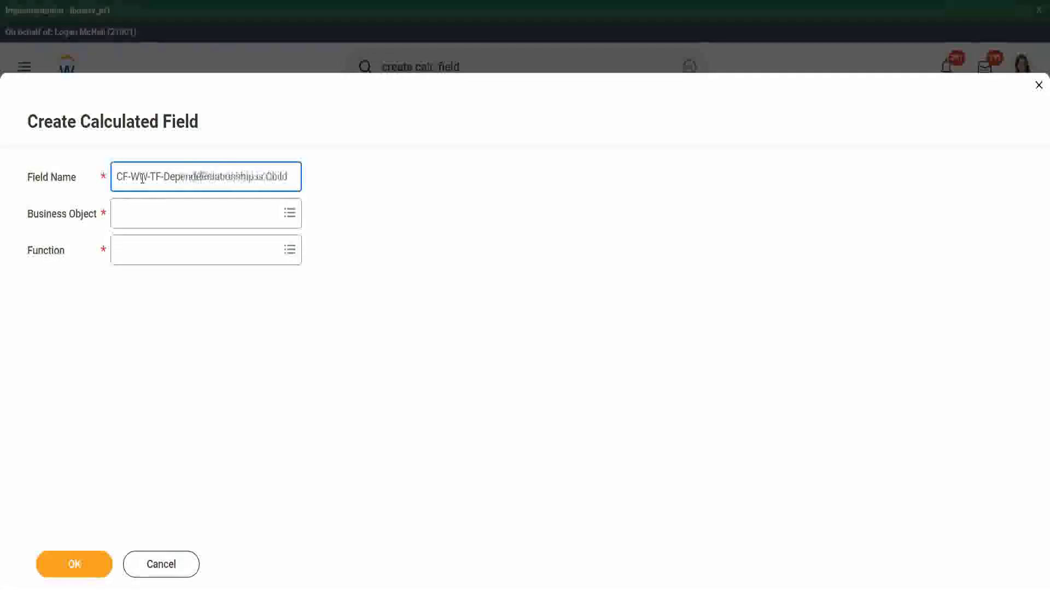
type("nt Relationship is Chil")
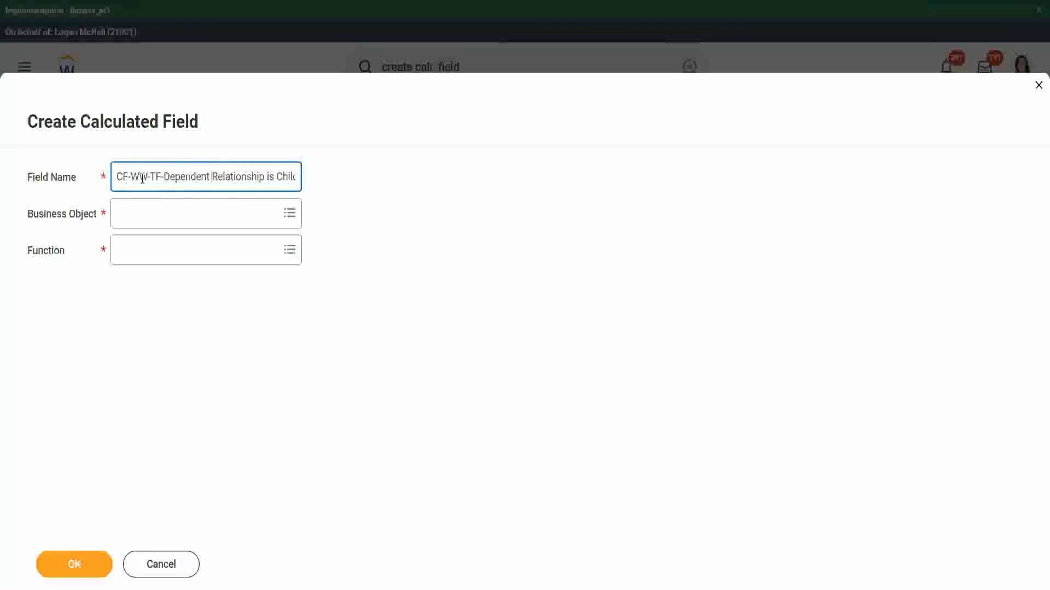
Step: Set the calculated field's business object to Dependent and its function to True/False Condition, and continue to the condition definition
key("Tab")
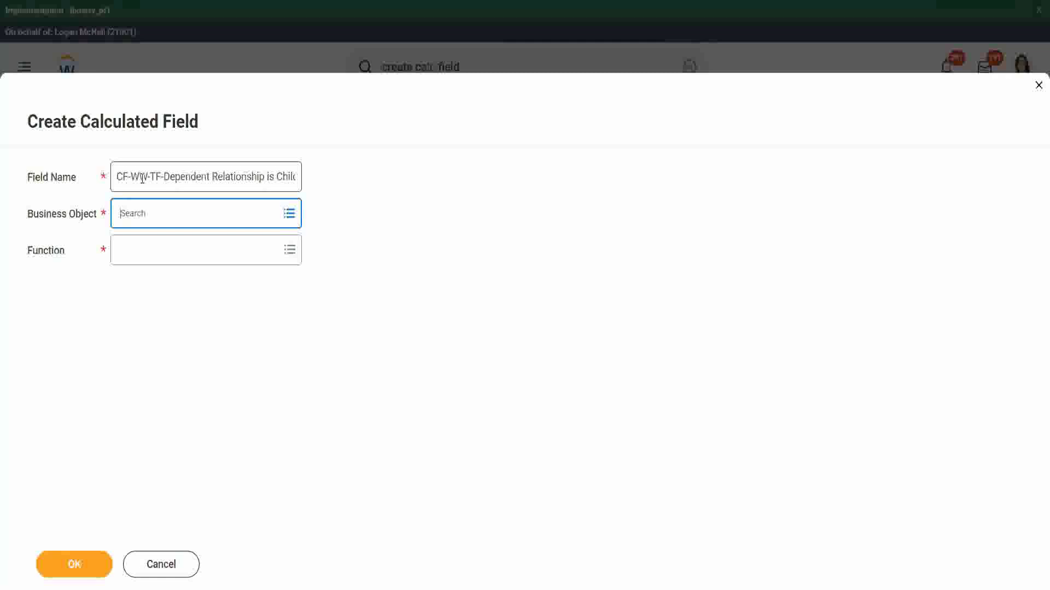
type("depedne")
type("nde")
key("Return")
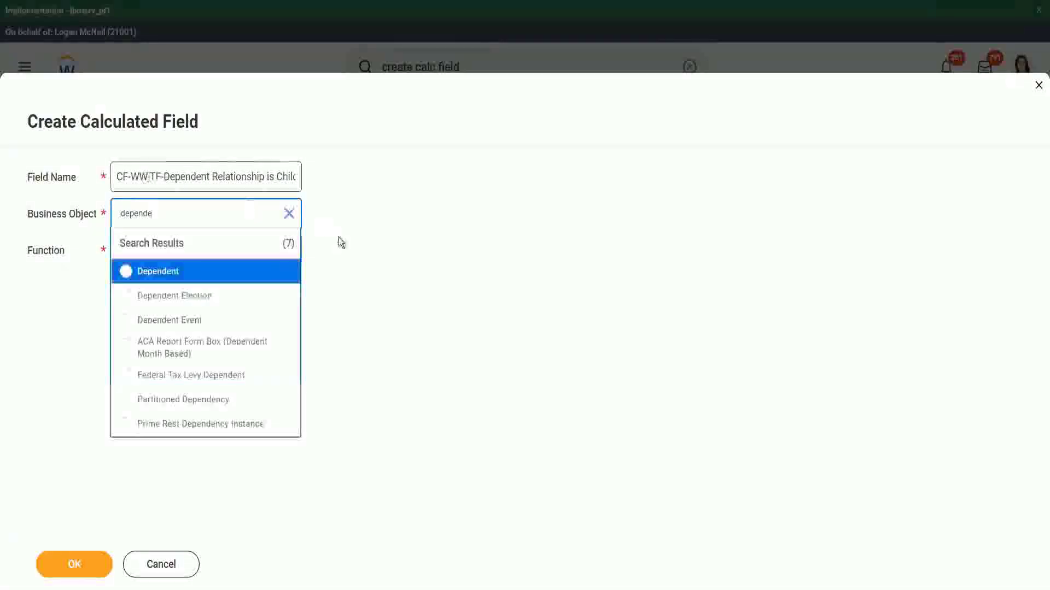
left_click(179, 275)
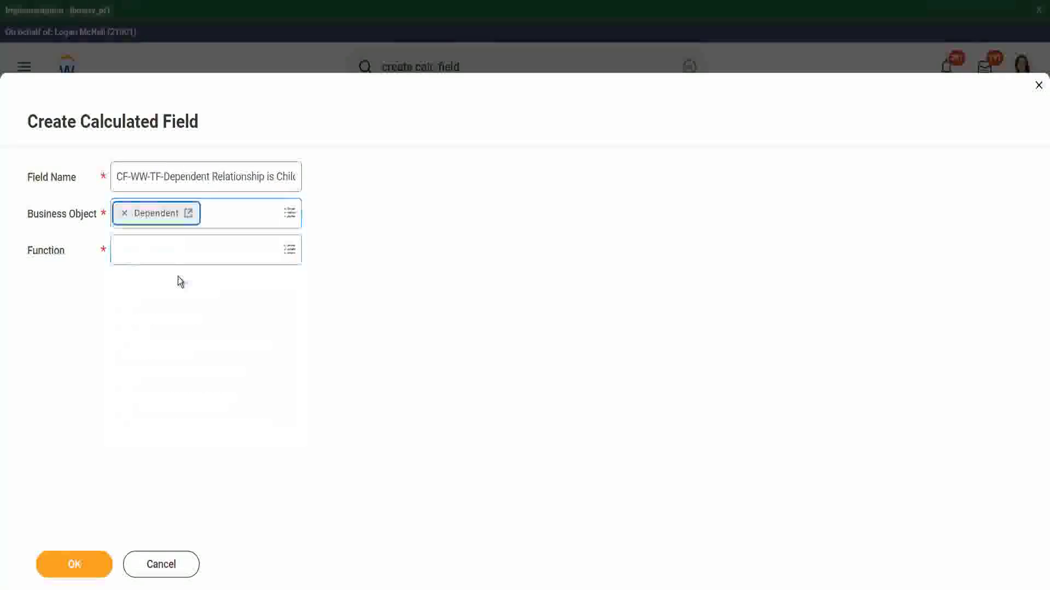
left_click(152, 247)
type("true")
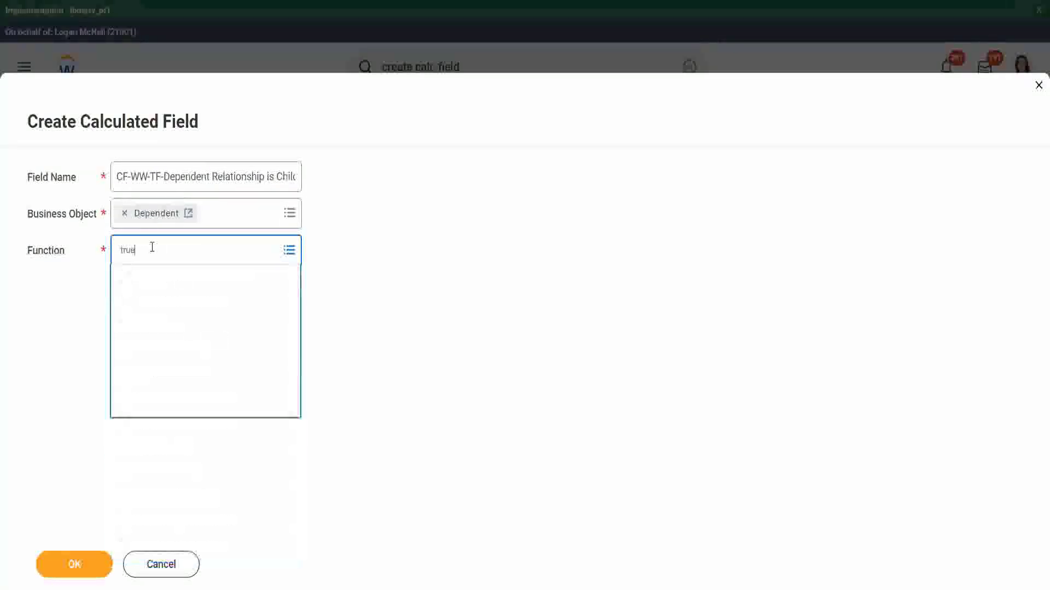
left_click(136, 279)
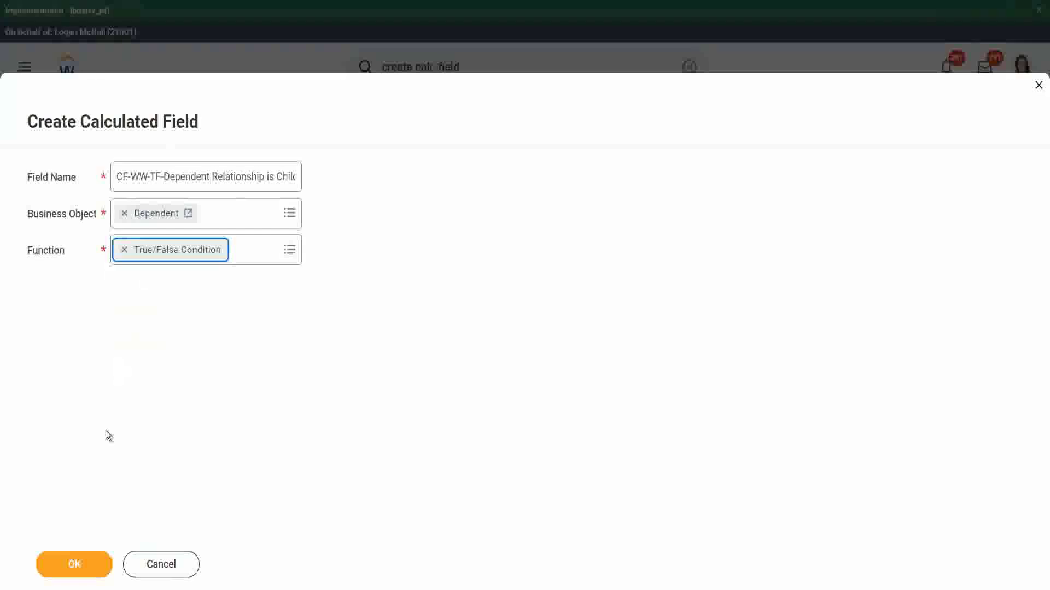
left_click(85, 568)
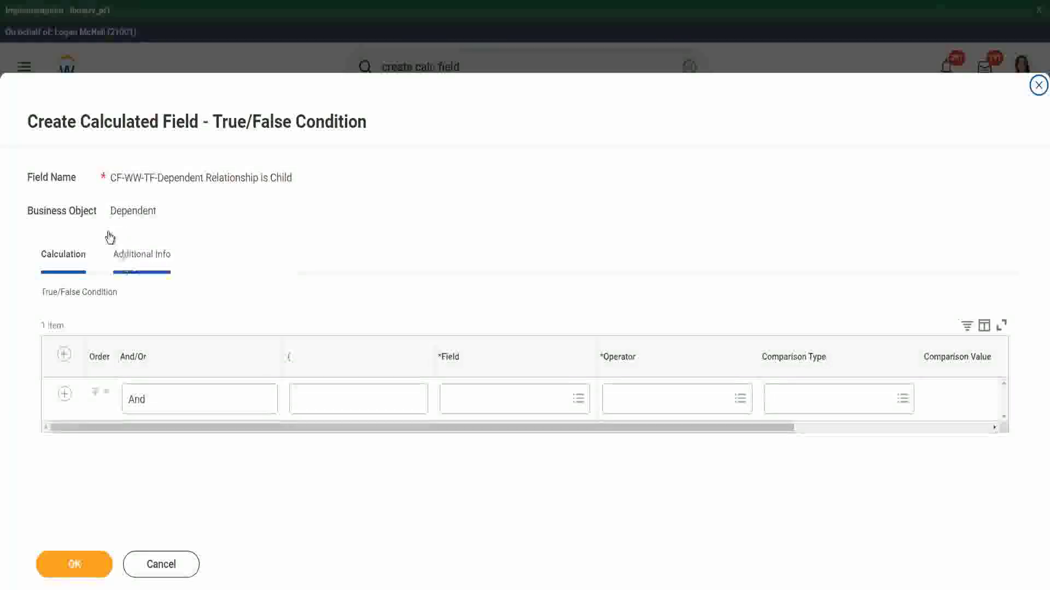
Step: Set the condition row's field to the single-instance Relationship field and view its report field details
left_click_drag(112, 211, 164, 214)
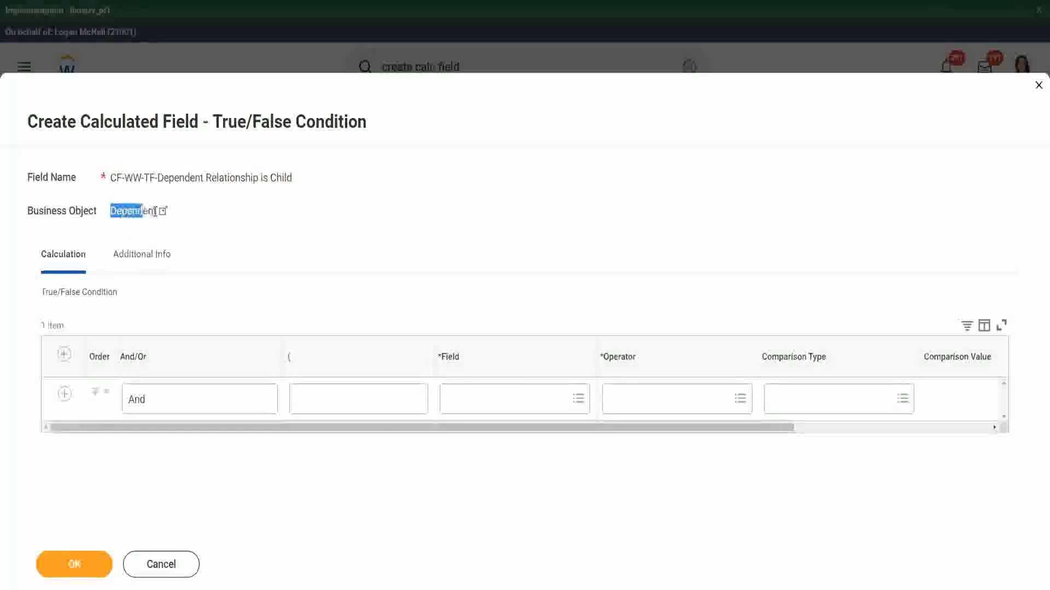
left_click(432, 226)
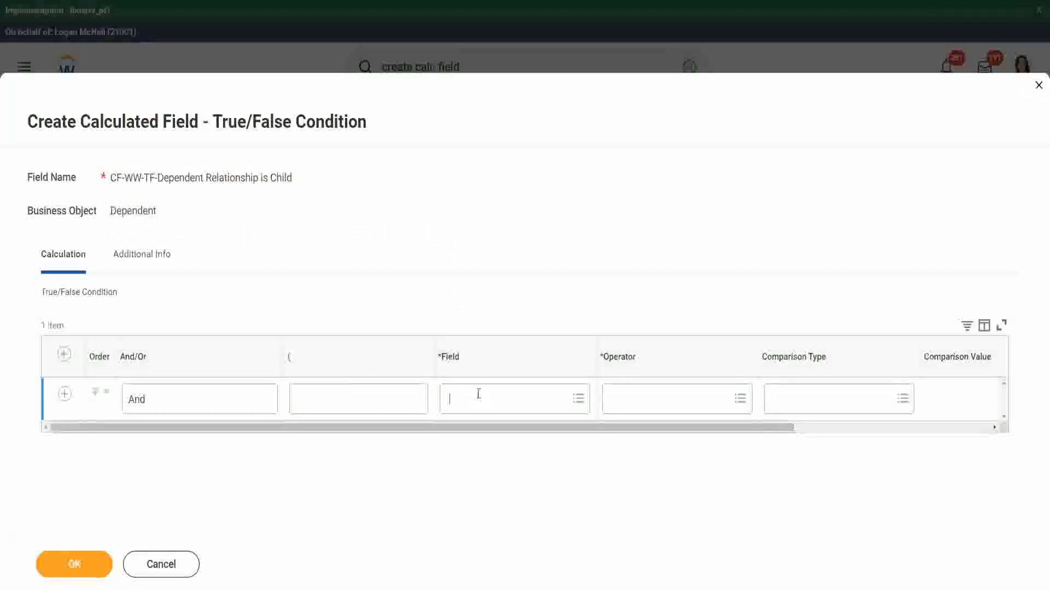
left_click(478, 393)
type("relation")
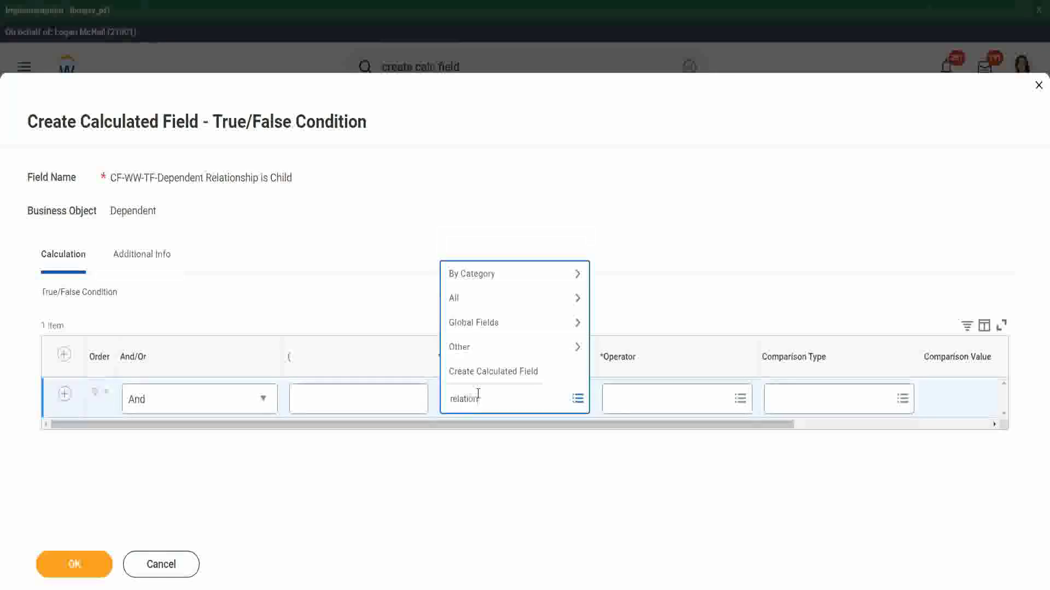
type("ship")
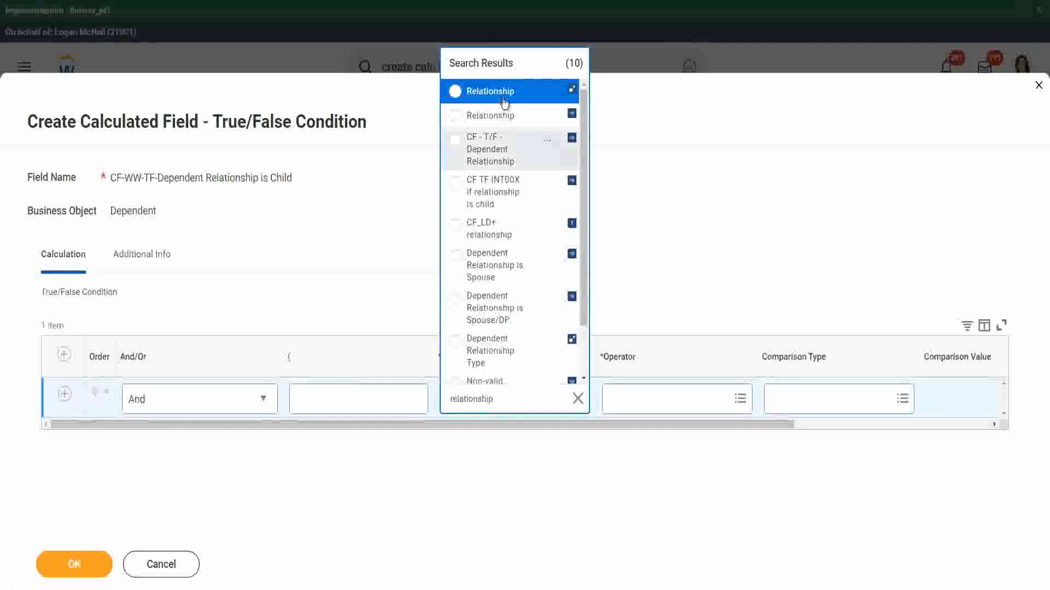
mouse_move(509, 93)
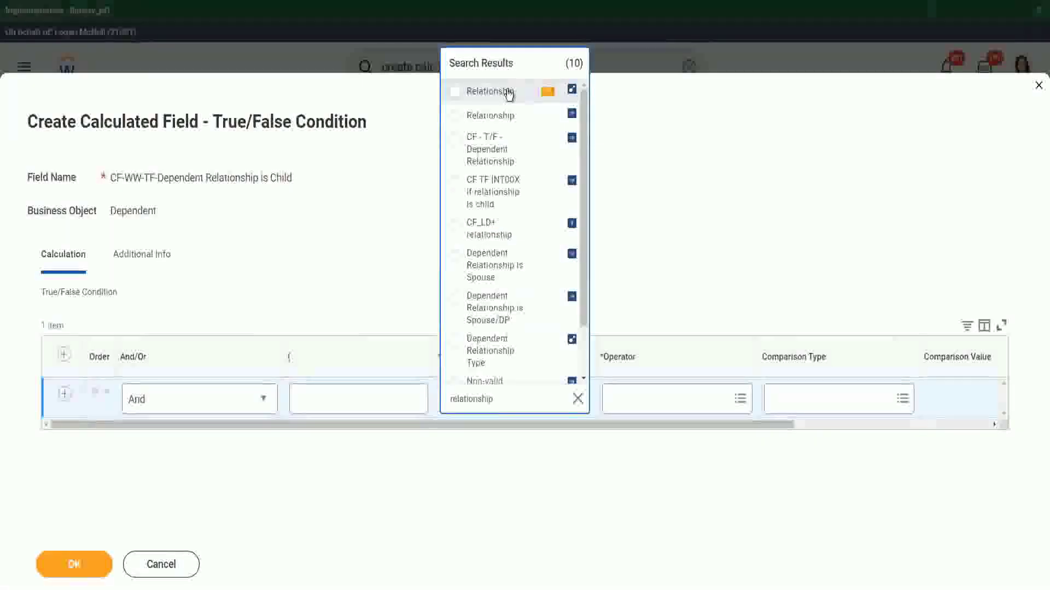
left_click(508, 94)
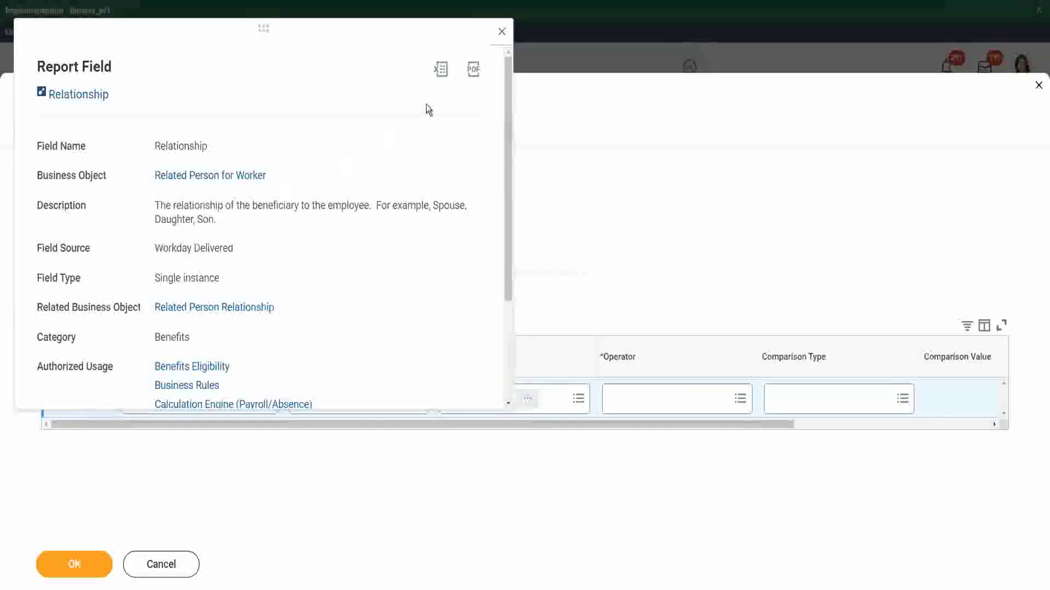
left_click(502, 32)
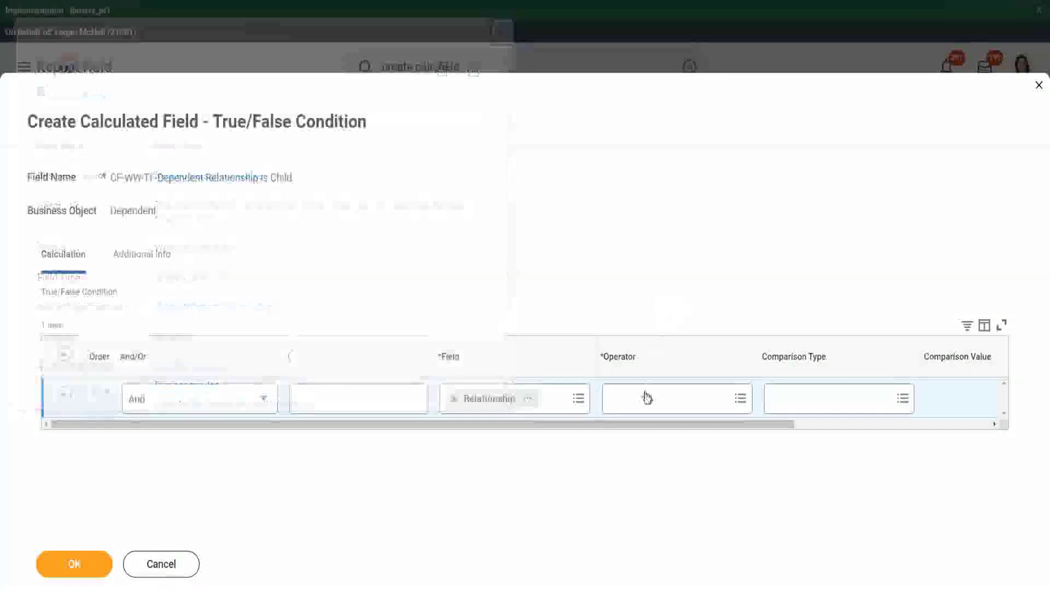
Step: Set the operator of the Relationship condition to "in the selection list"
left_click(645, 397)
left_click(654, 346)
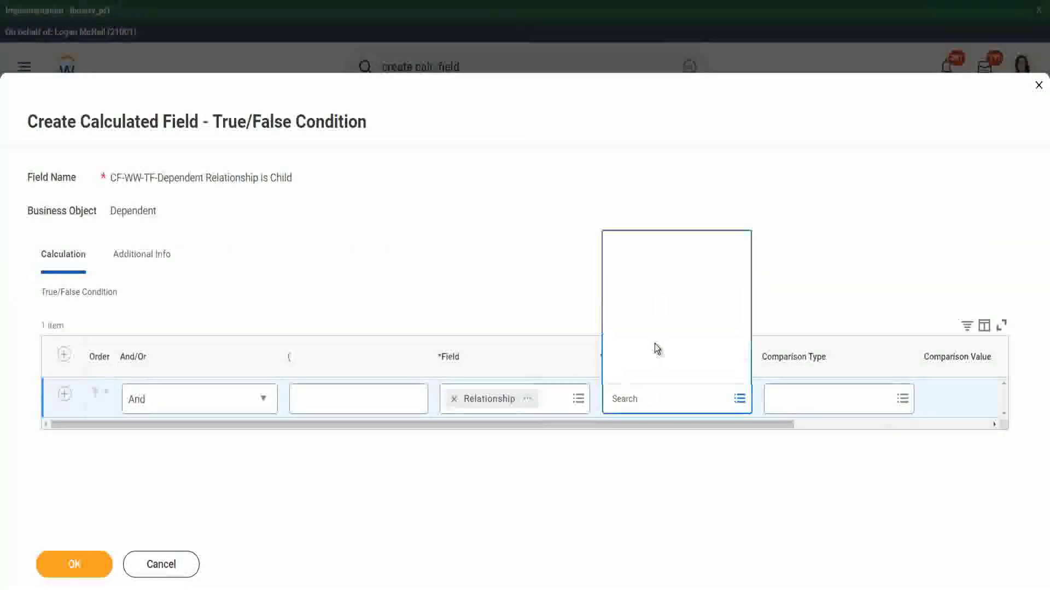
left_click(670, 300)
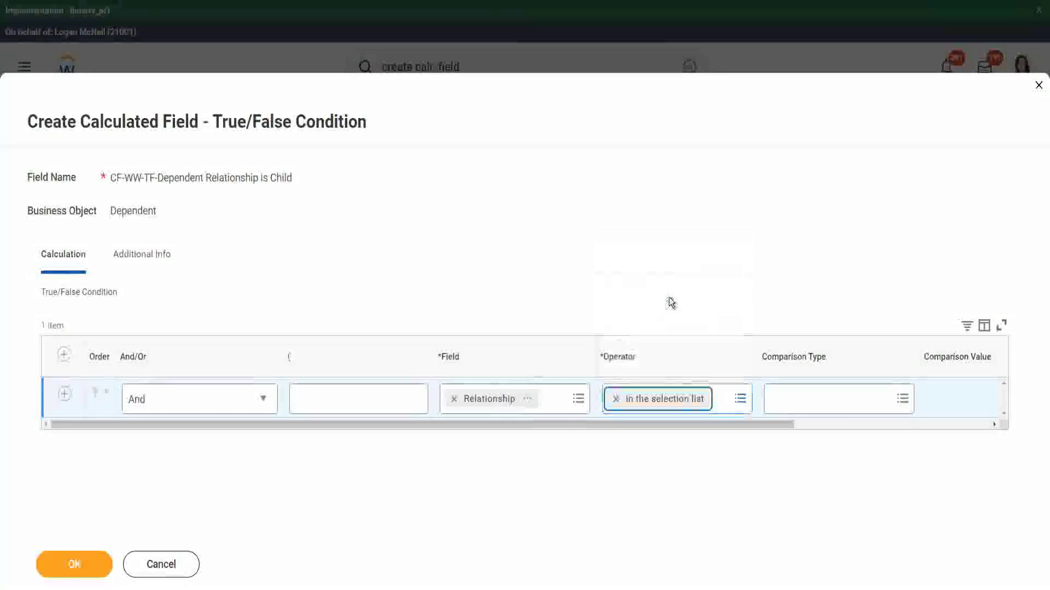
Step: Choose Child as the comparison value of the Relationship condition and save the True/False calculated field
scroll(884, 421, "right", 5)
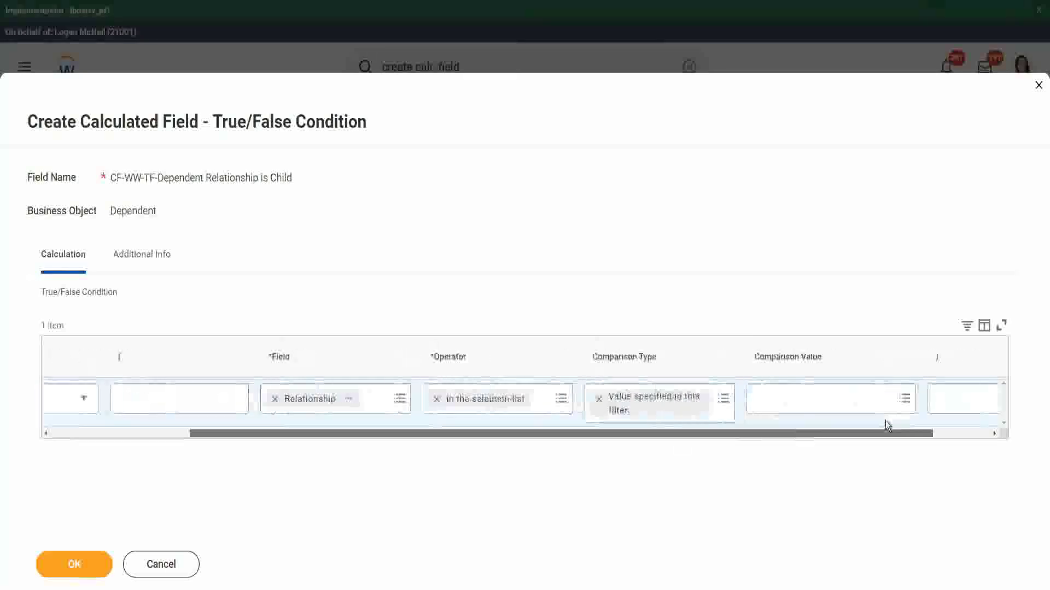
left_click(716, 402)
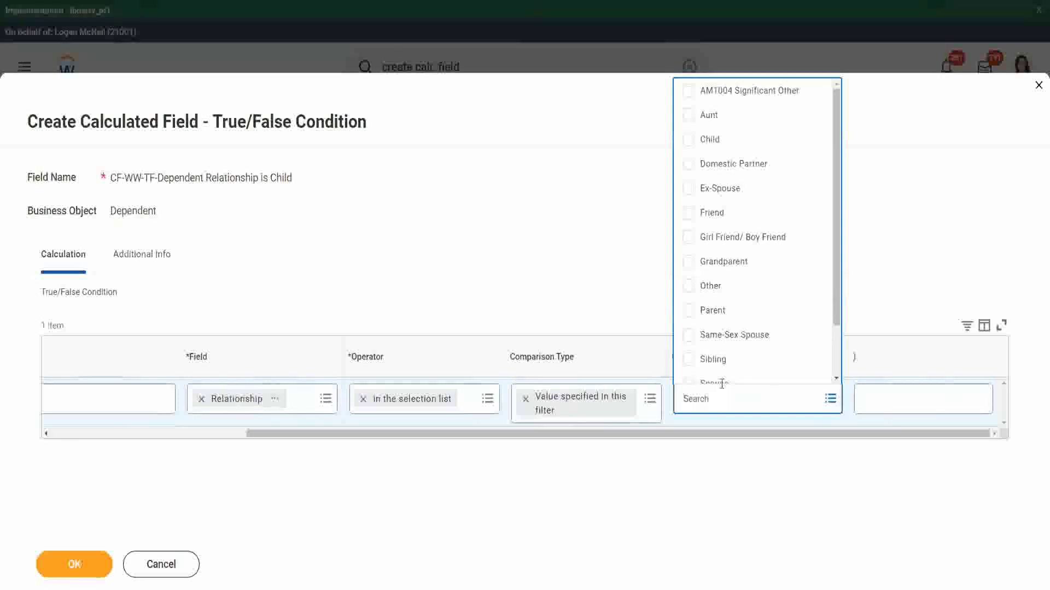
left_click(690, 143)
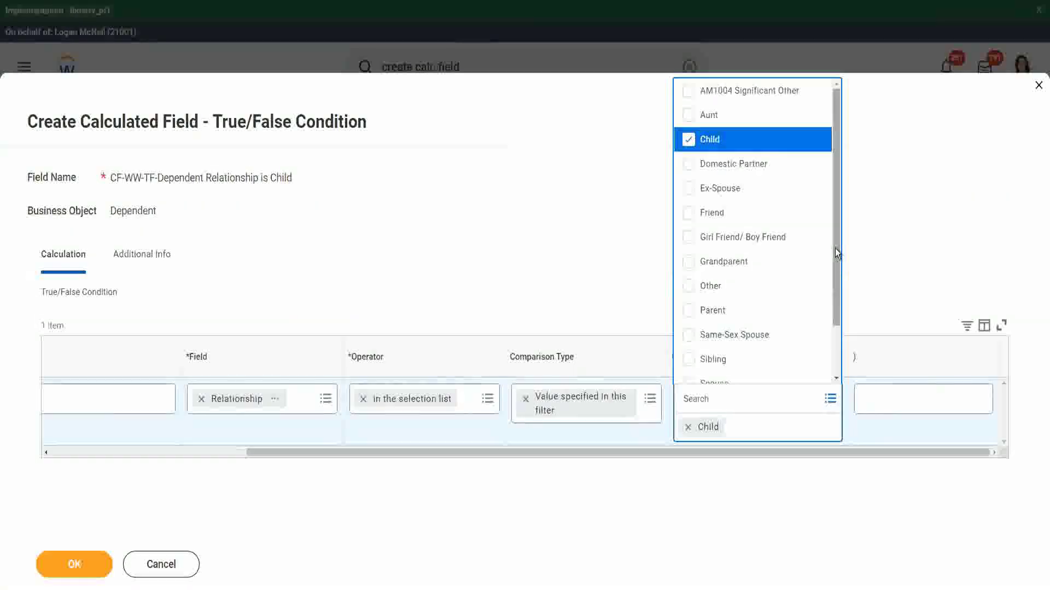
scroll(836, 246, "down", 3)
left_click_drag(847, 265, 850, 217)
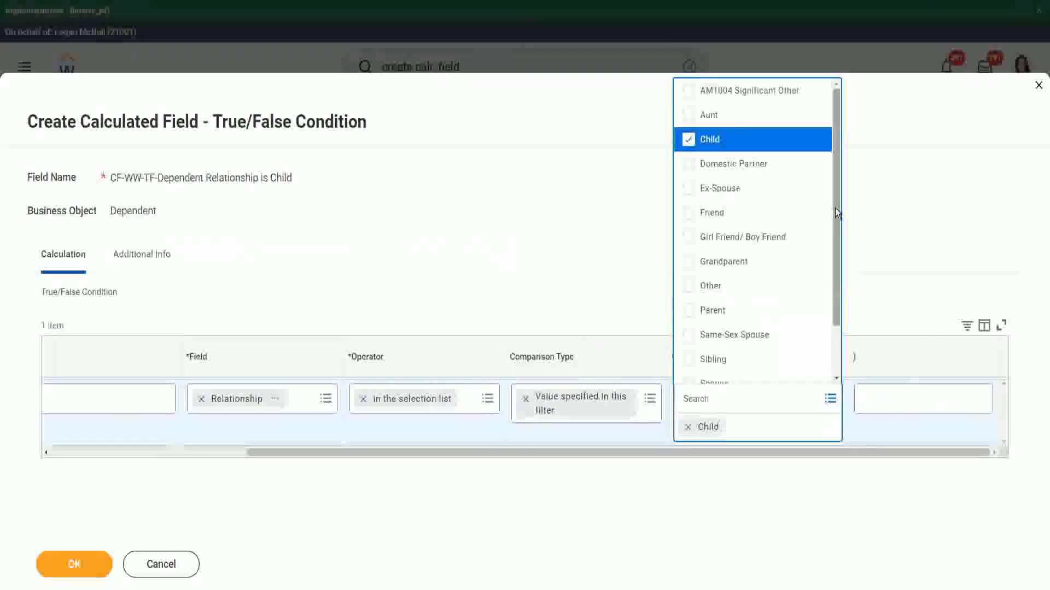
left_click_drag(834, 236, 834, 277)
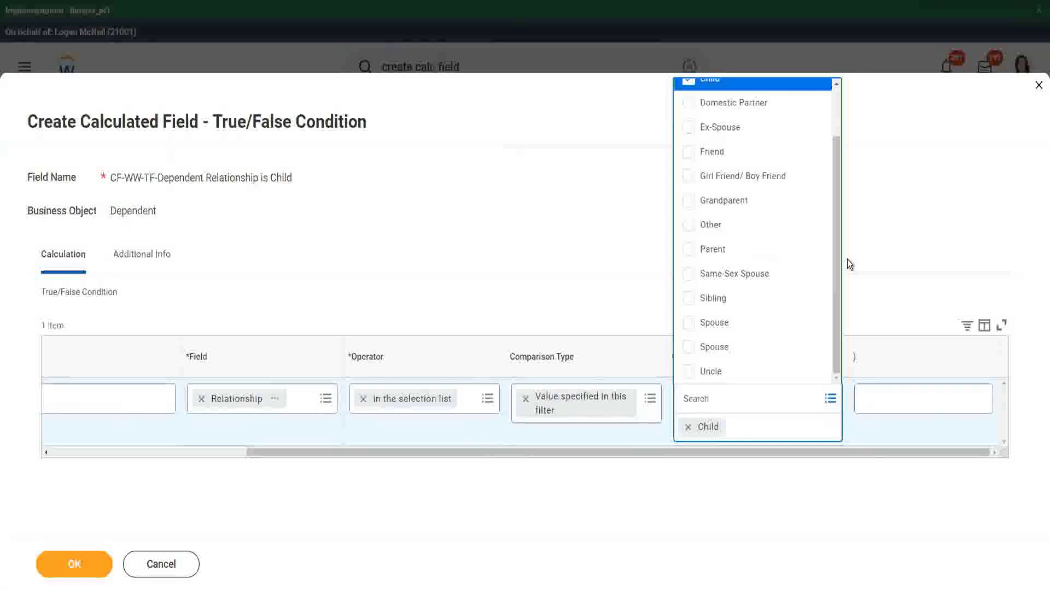
left_click(567, 251)
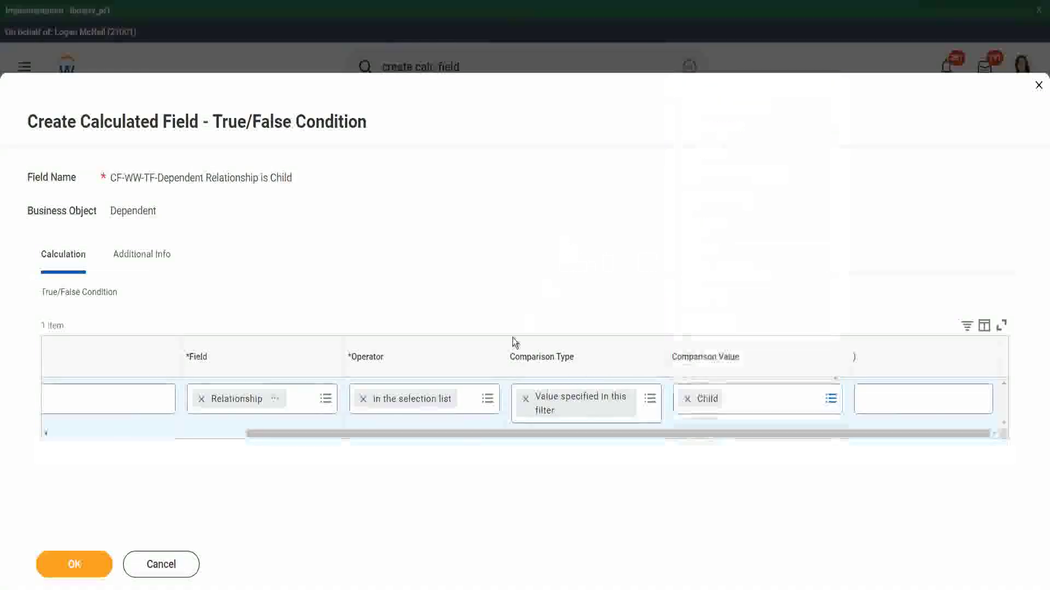
left_click_drag(297, 434, 87, 458)
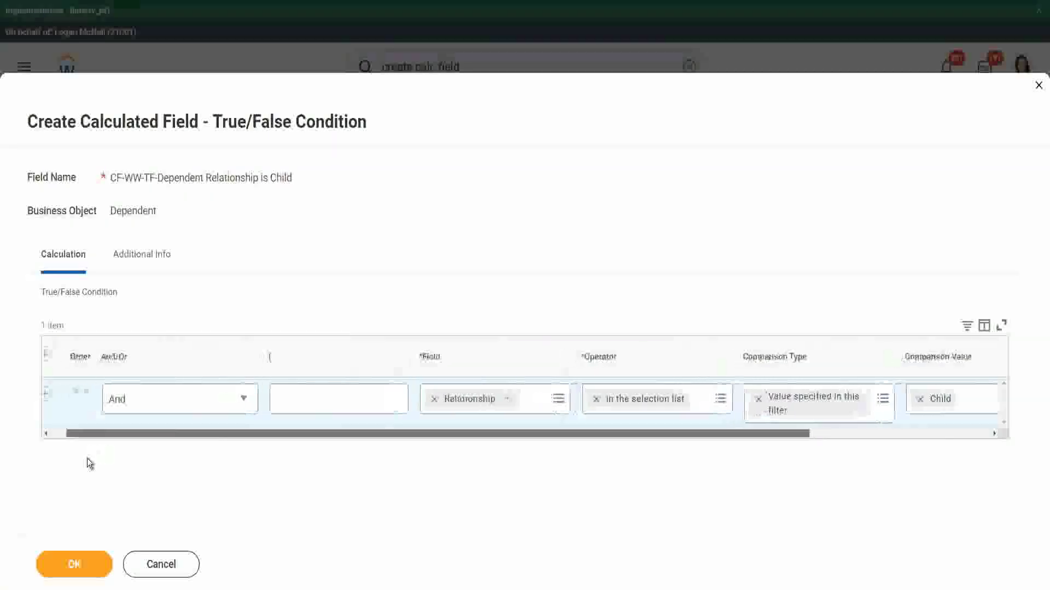
left_click(75, 564)
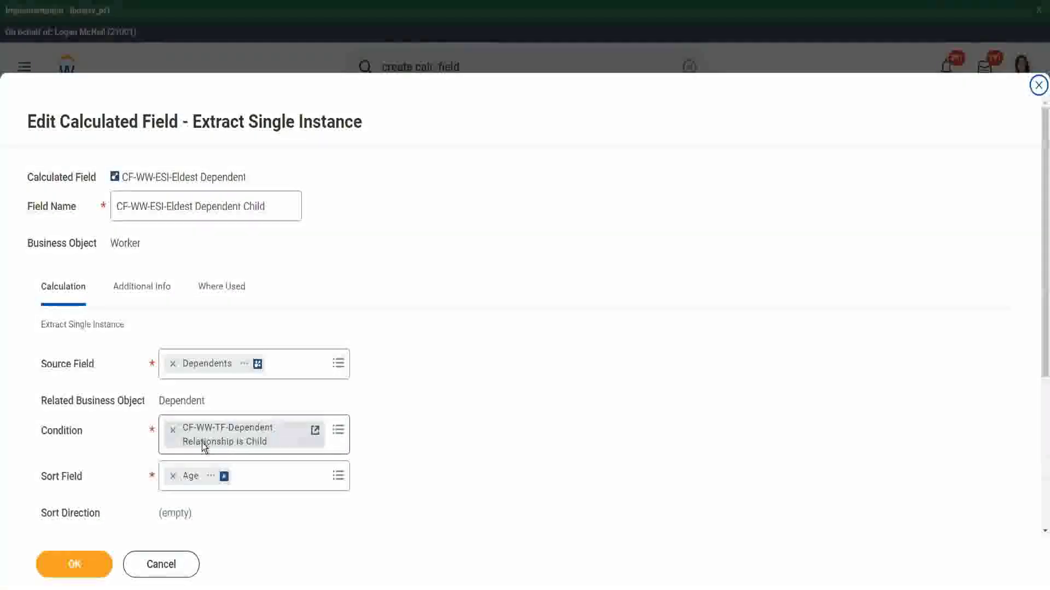
Step: Save the Extract Single Instance field CF-WW-ESI-Eldest Dependent Child and copy its name from the save confirmation
scroll(203, 445, "down", 3)
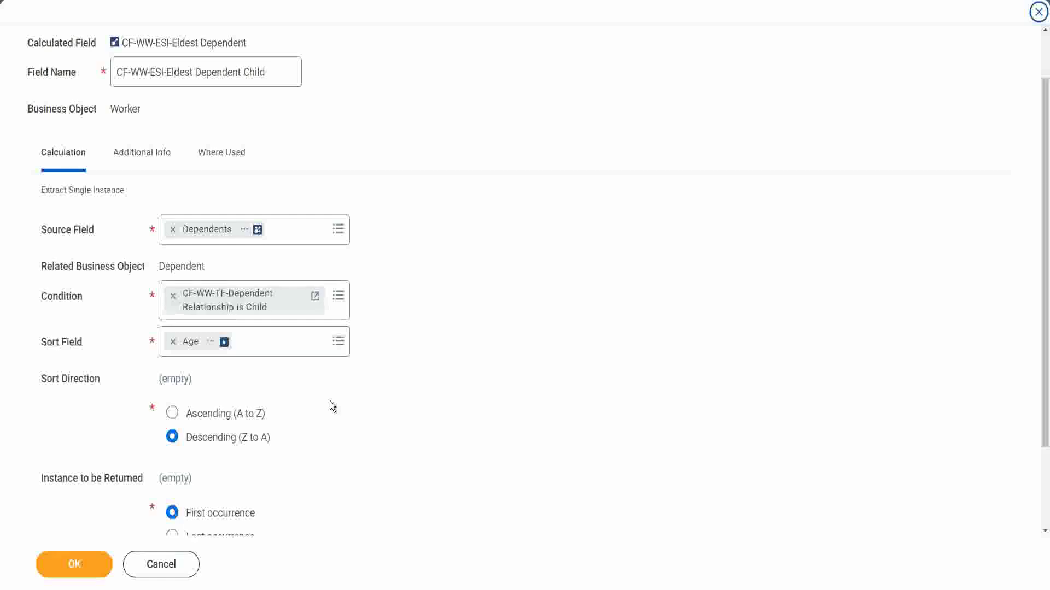
left_click(66, 570)
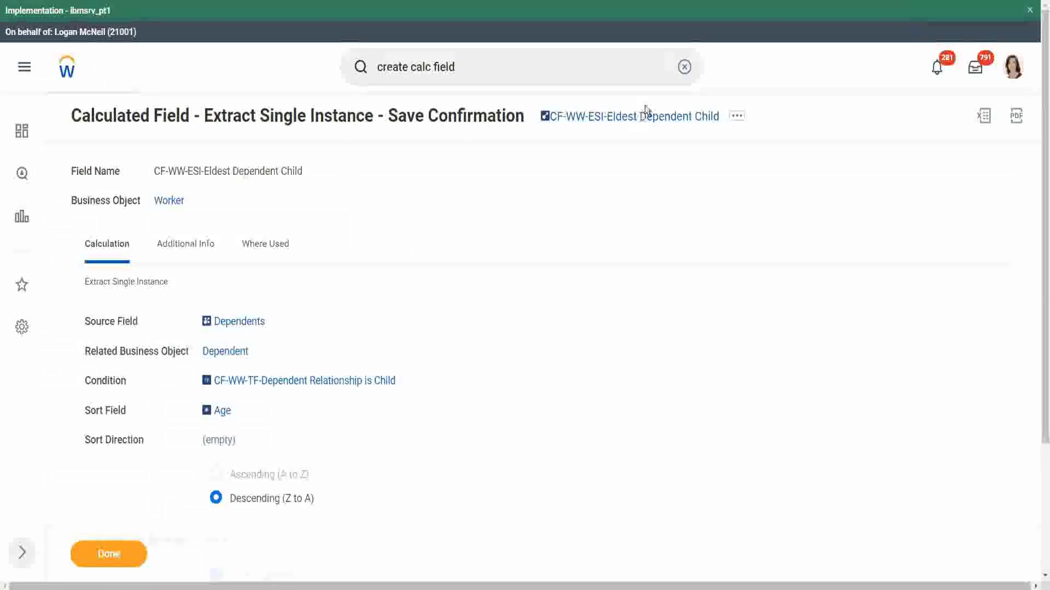
right_click(634, 121)
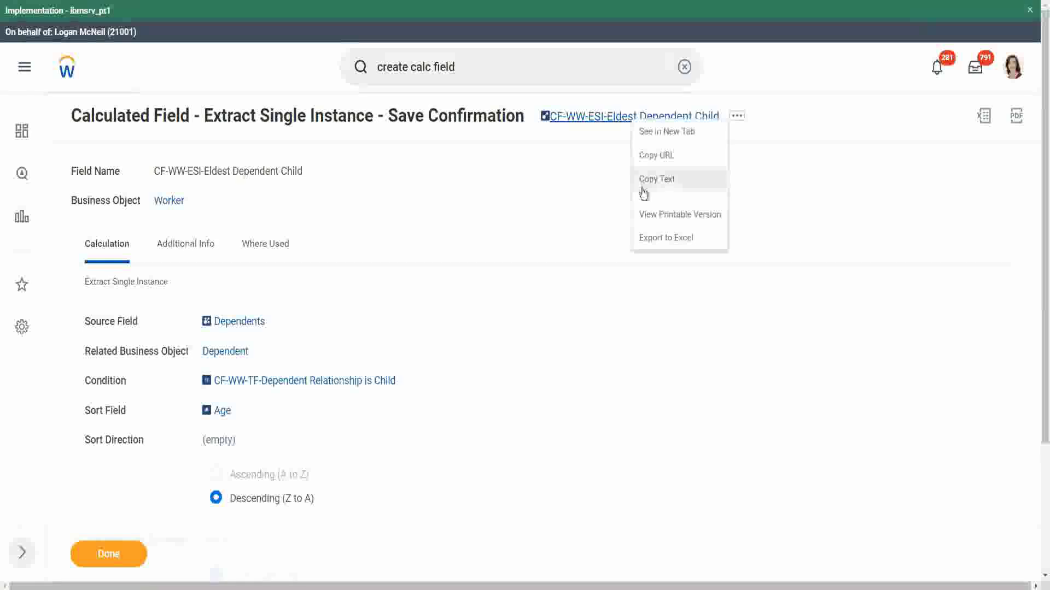
left_click(656, 180)
Step: Switch to the WW Base Pay Details report and open its custom report definition for editing
left_click(468, 66)
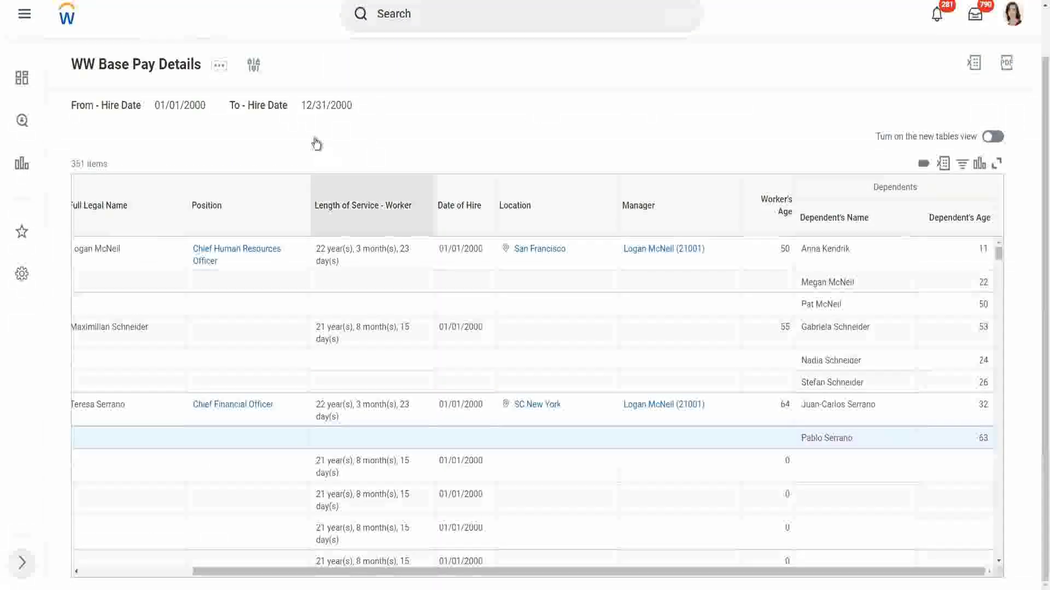
left_click(220, 70)
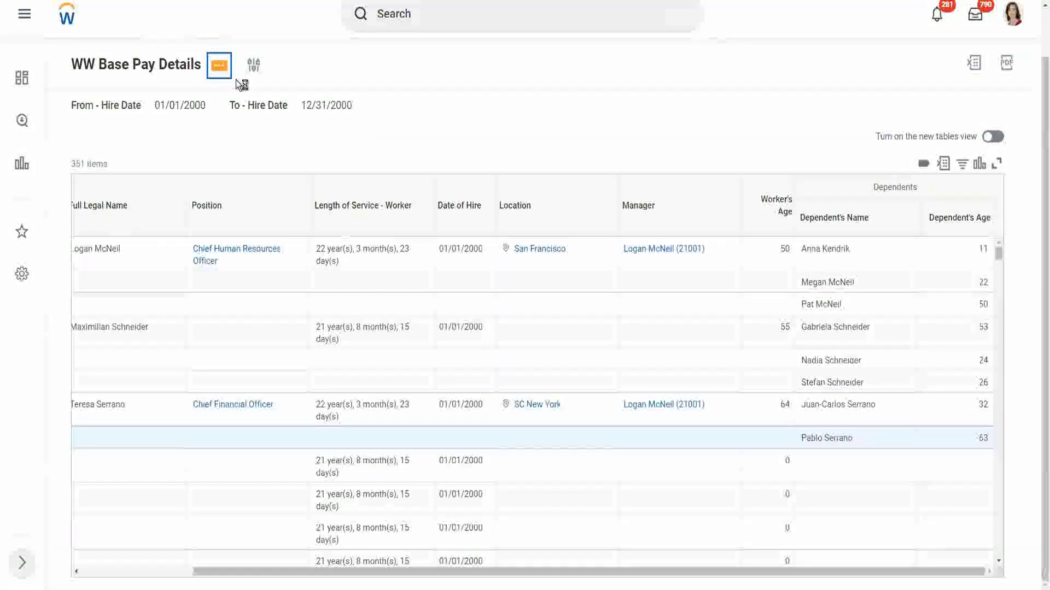
left_click(221, 66)
mouse_move(288, 123)
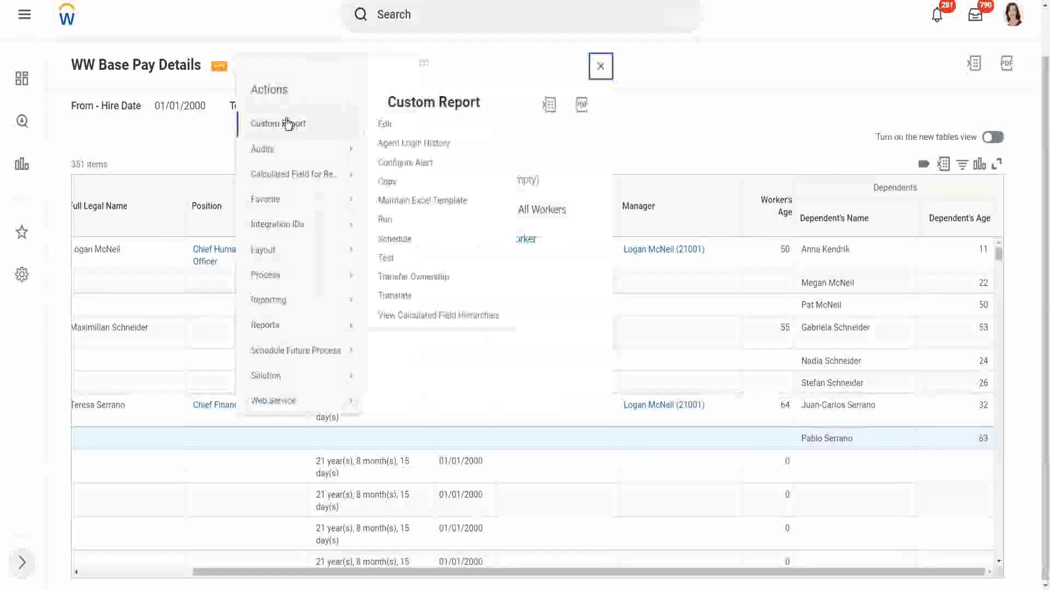
left_click(388, 126)
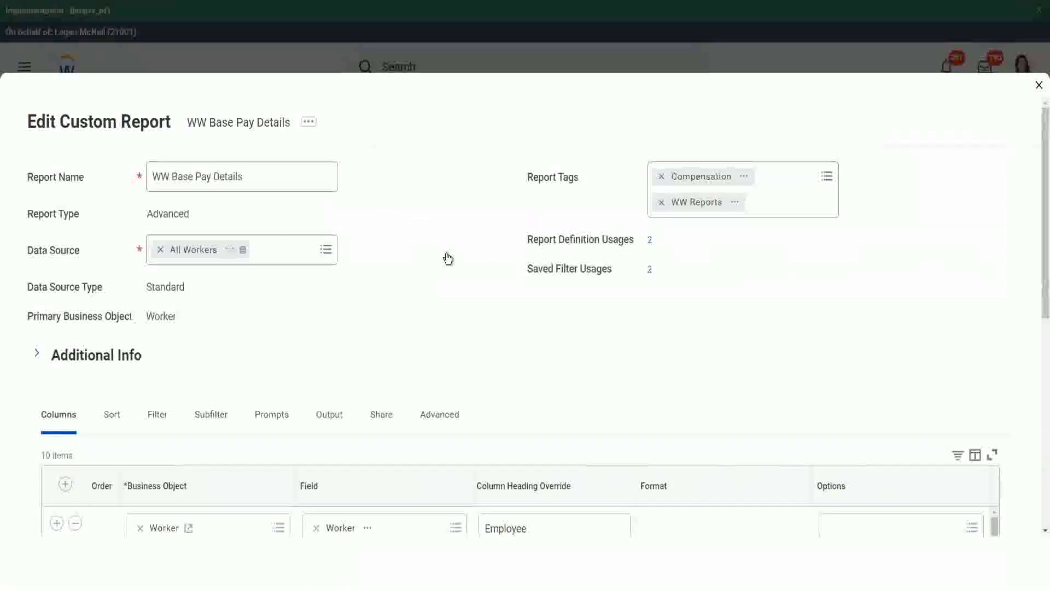
Step: Add a Worker column directly below the Worker's Age row, using the field CF-WW-ESI-Eldest Dependent Child
scroll(443, 264, "down", 5)
scroll(293, 399, "down", 3)
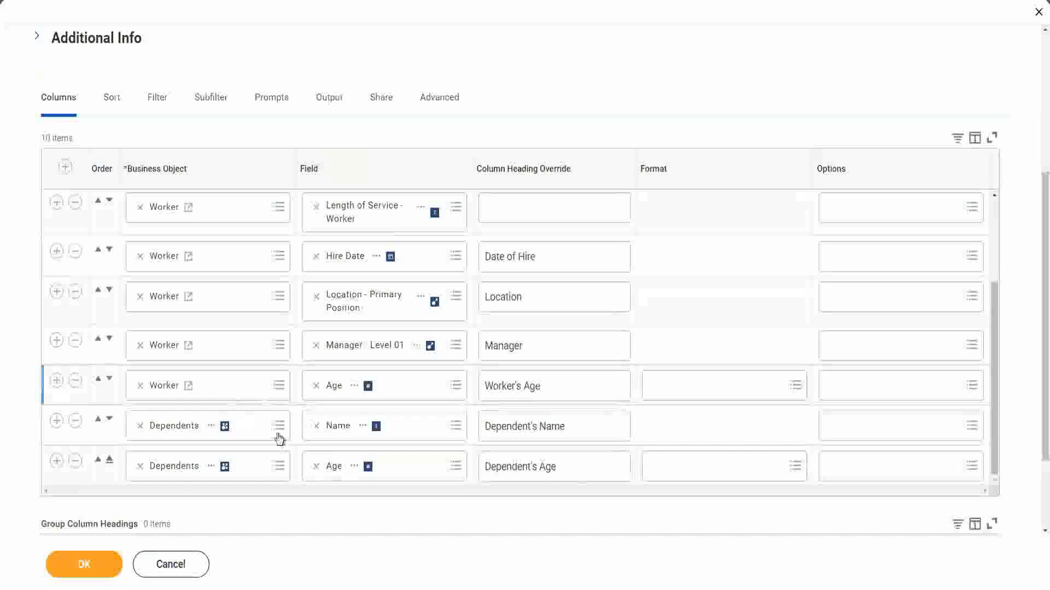
left_click(56, 381)
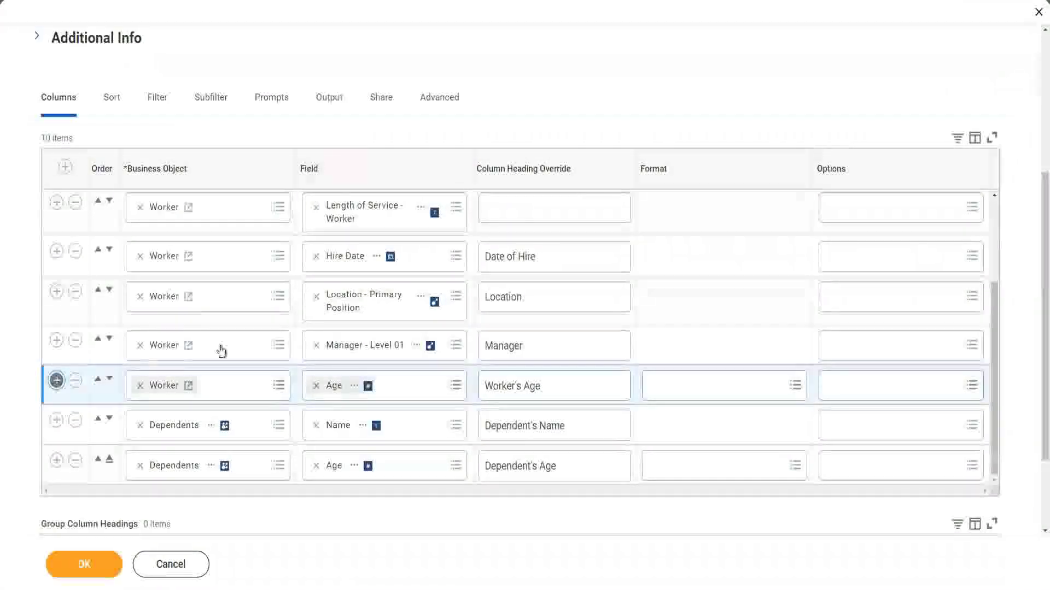
scroll(264, 294, "down", 1)
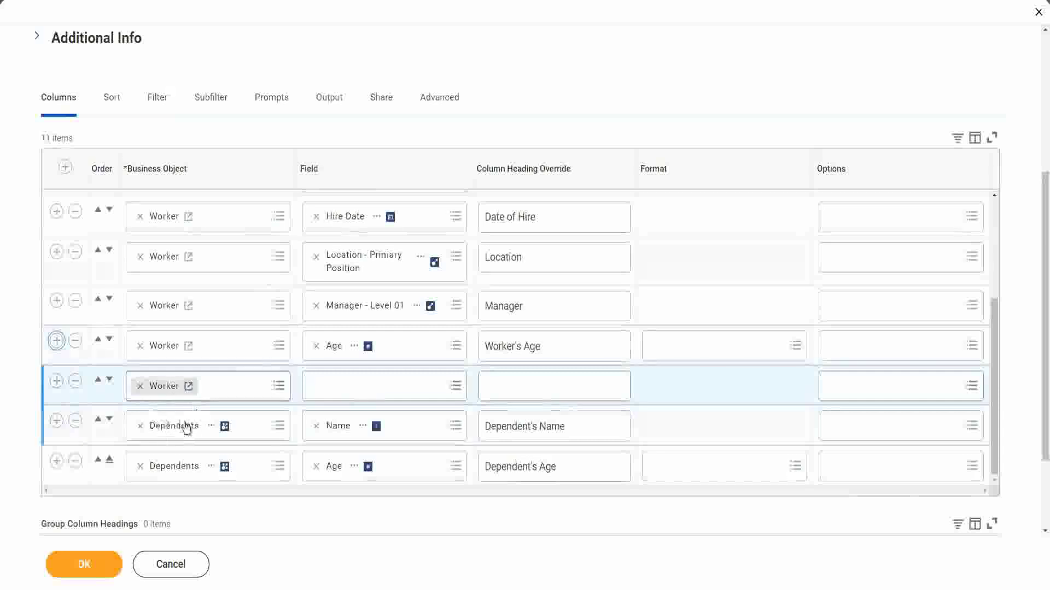
left_click(347, 380)
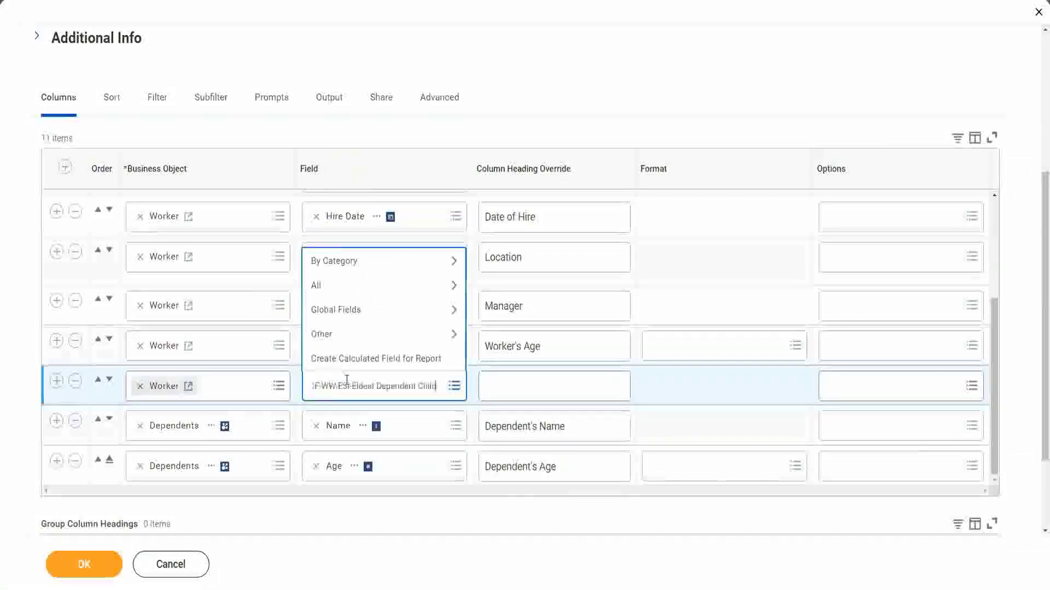
key("ctrl+v")
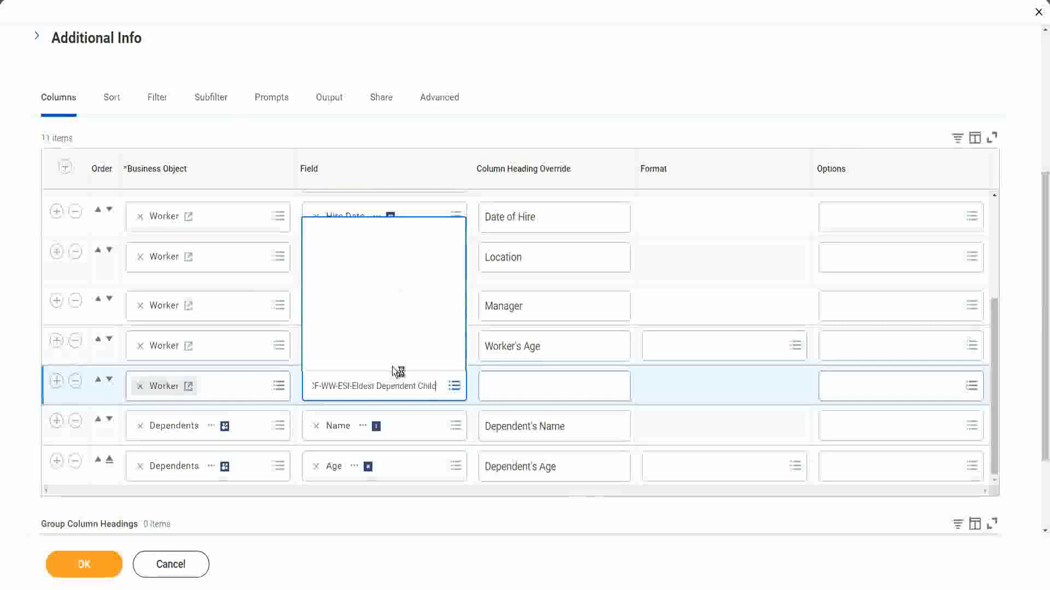
key("Return")
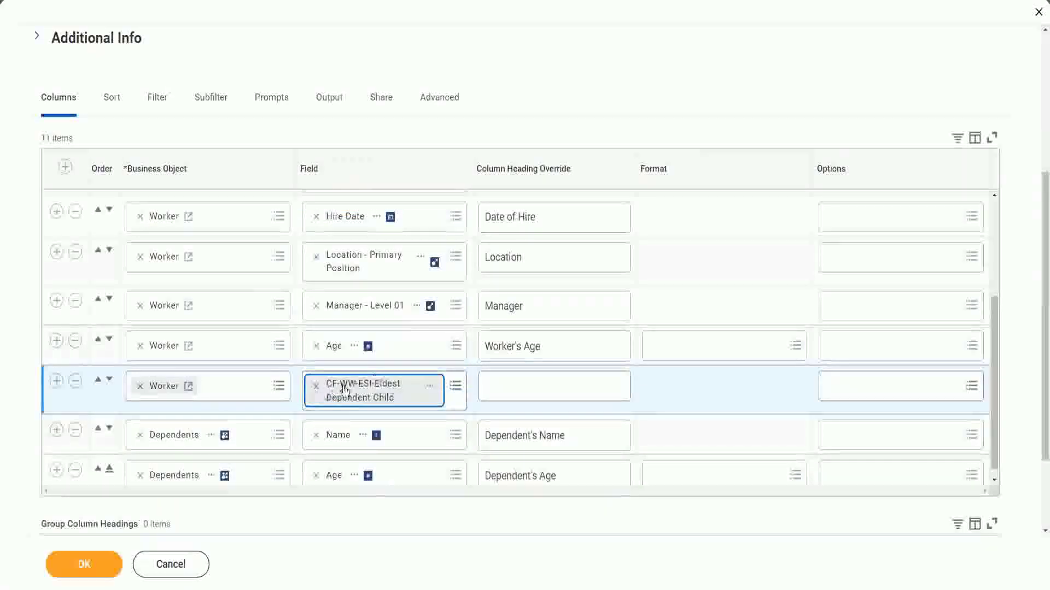
Step: Set the new column's heading override to "Eldest Dependent Child" and save the report definition
left_click(506, 387)
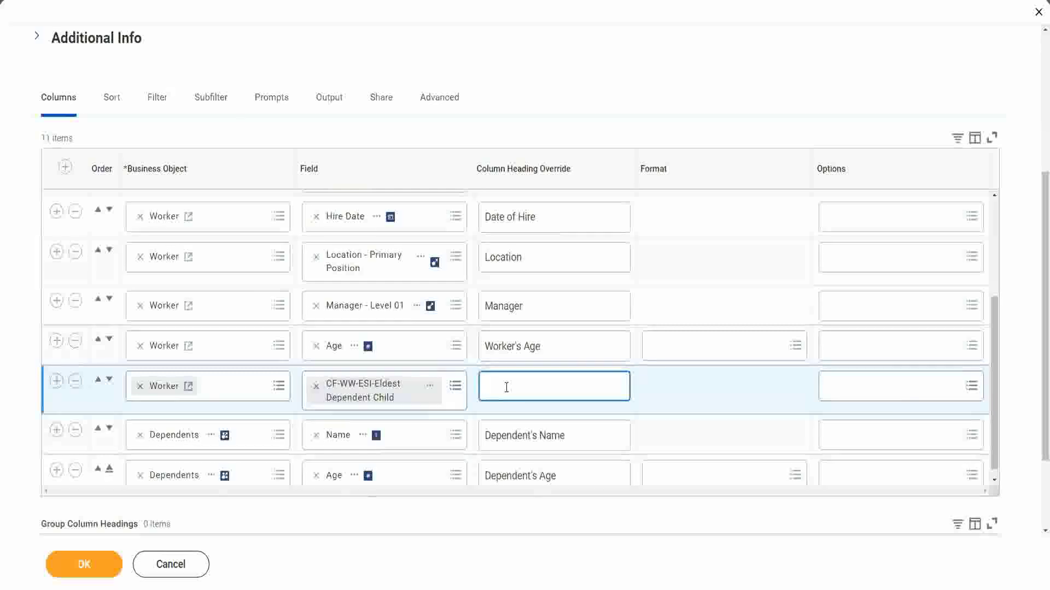
type("Eld")
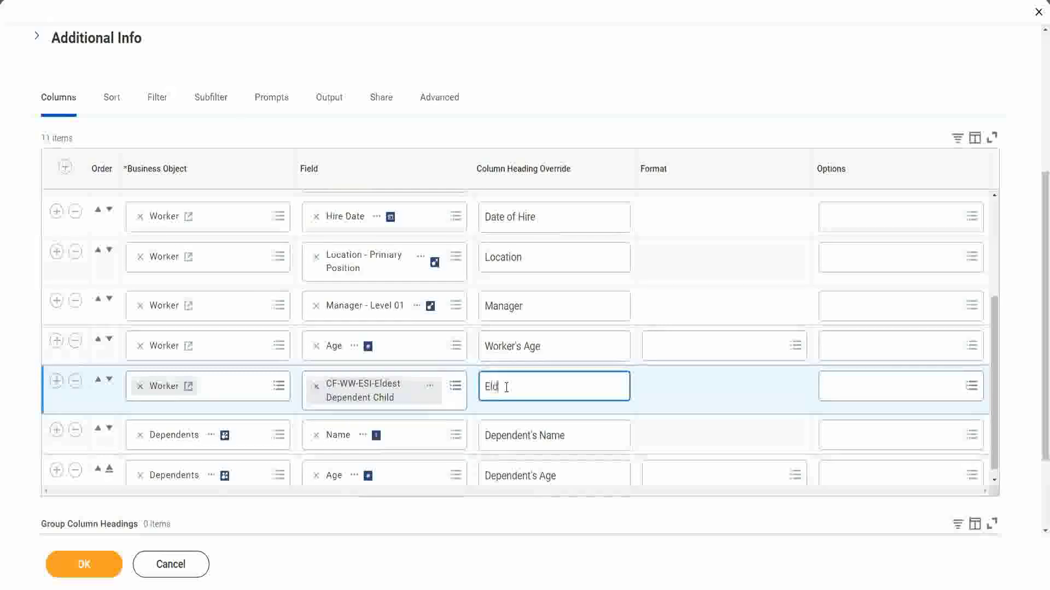
type("est De")
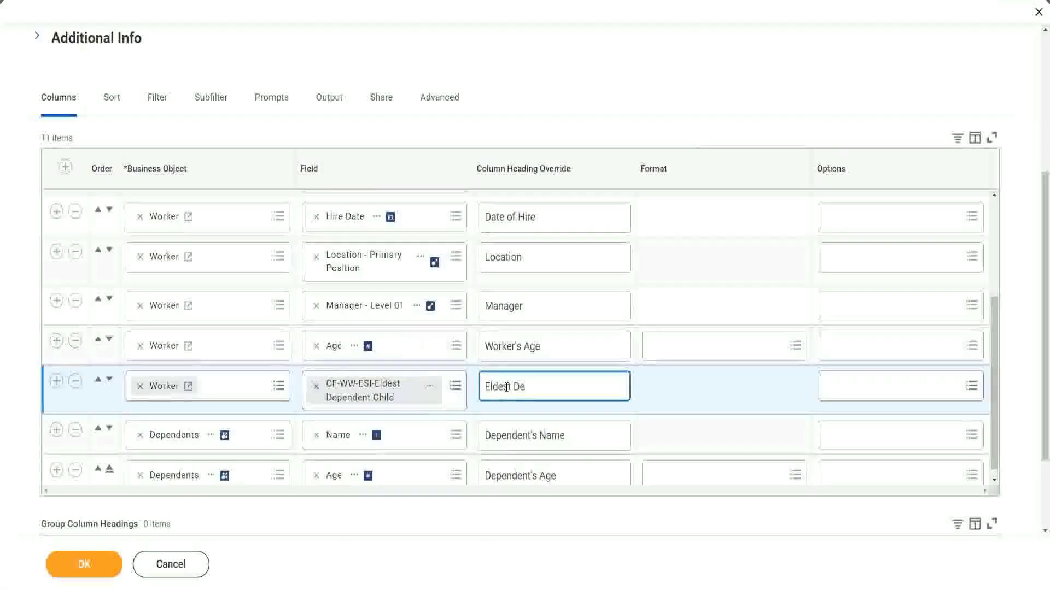
type("penden")
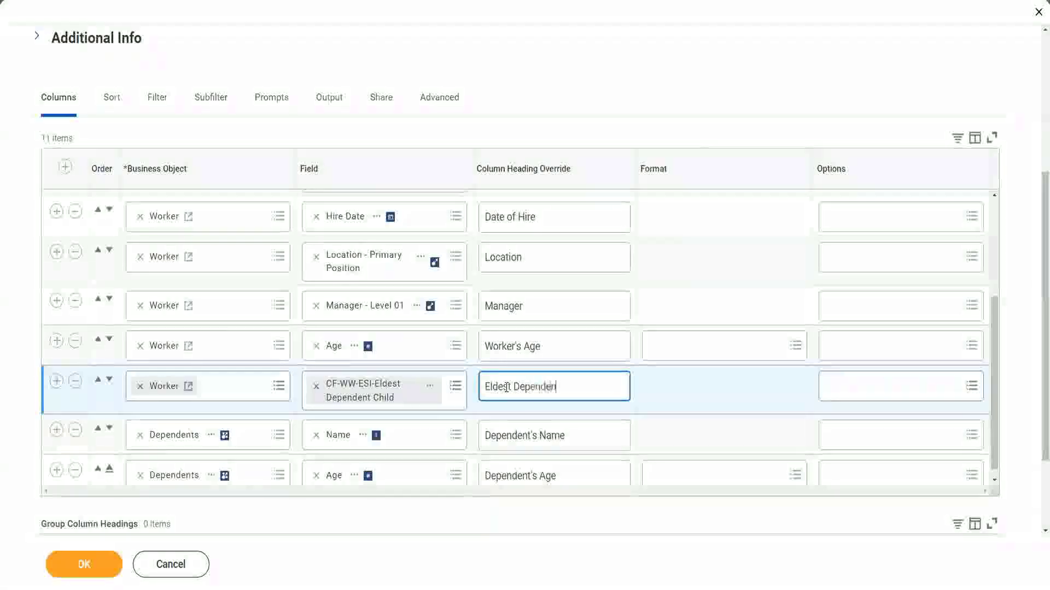
type("t Child")
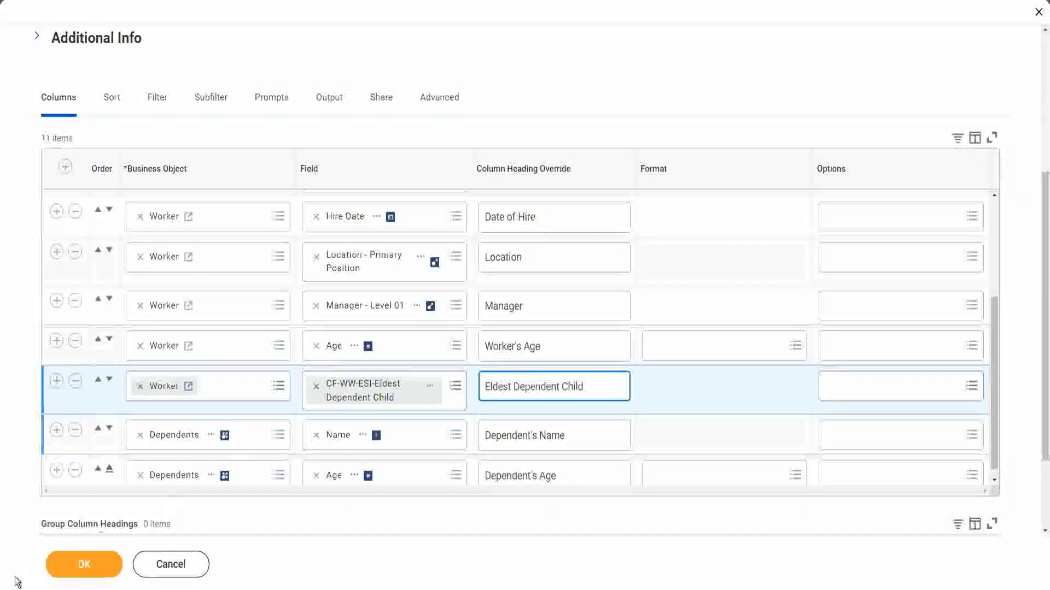
left_click(129, 494)
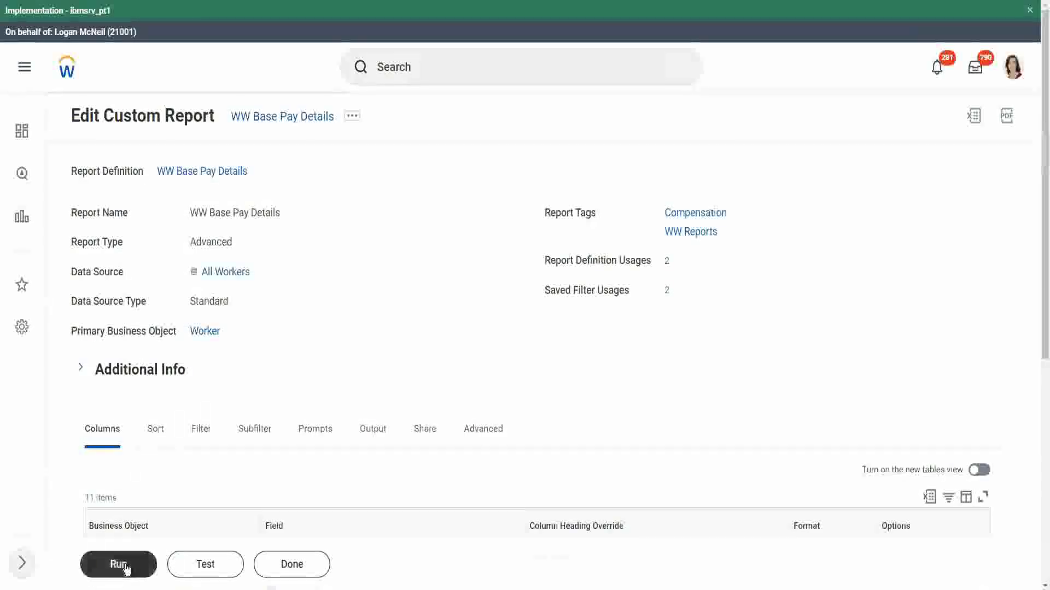
Step: Run the report for hire dates from 01/01/2000 to 12/31/2000
left_click(104, 569)
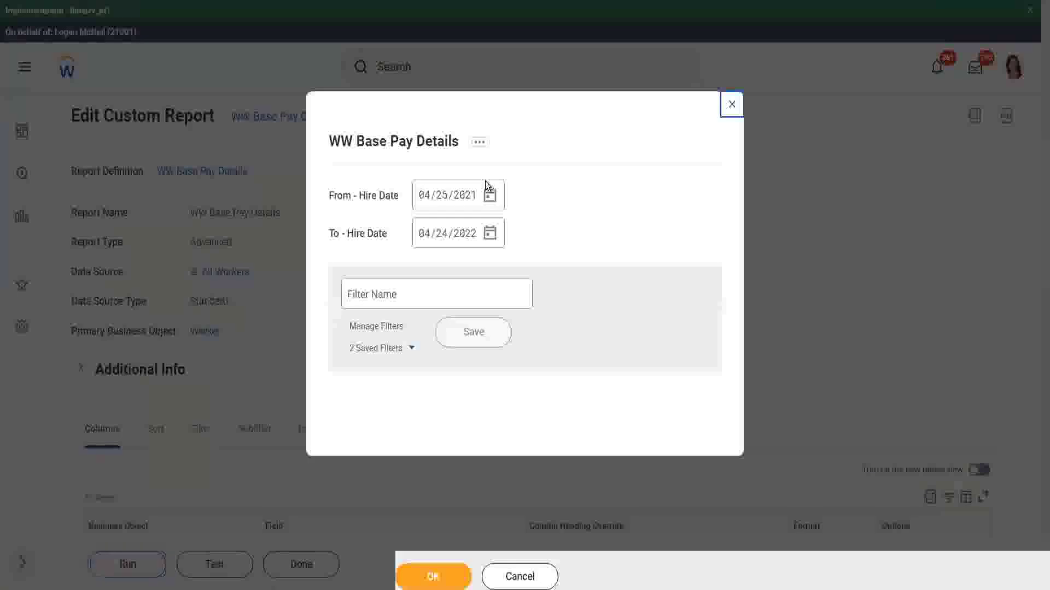
left_click(423, 202)
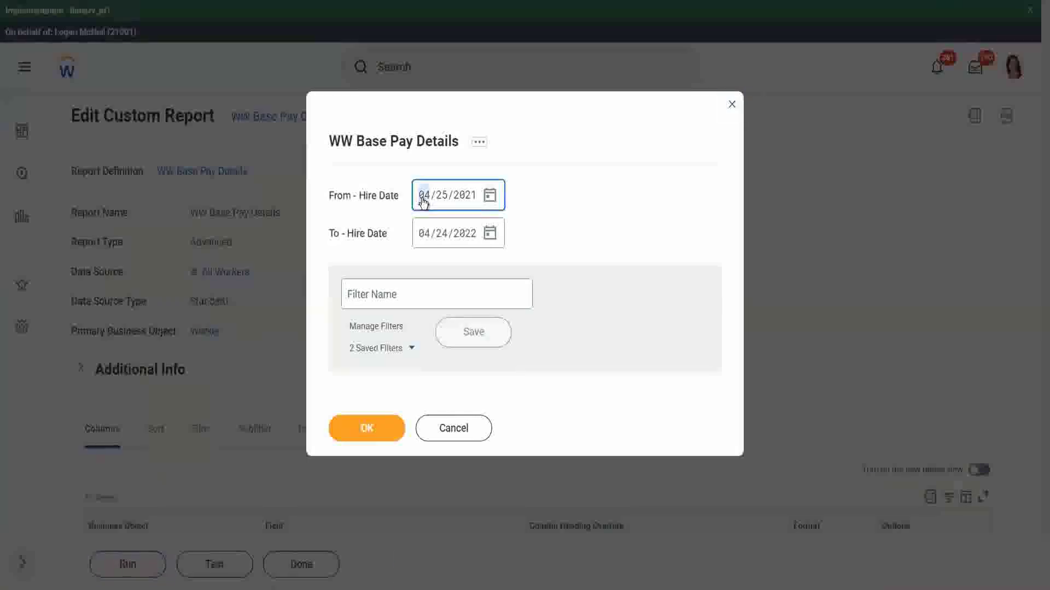
type("0101")
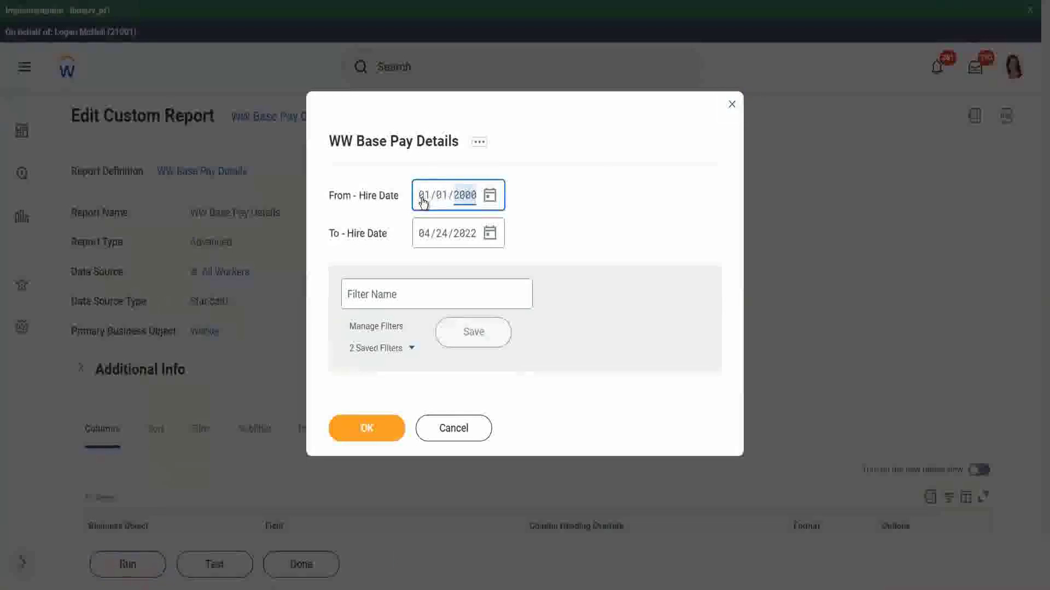
left_click(423, 240)
type("1231")
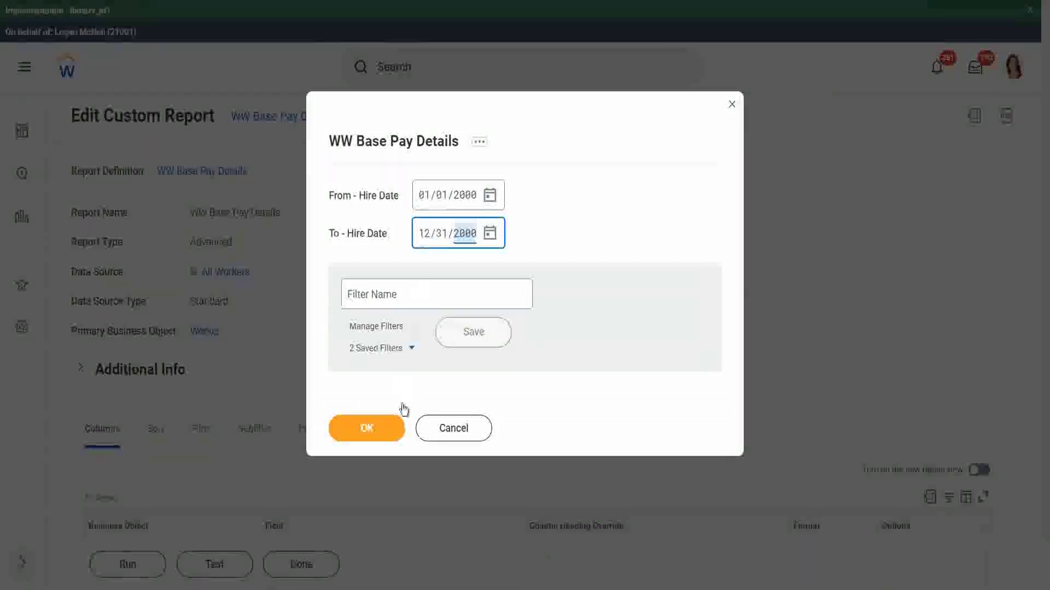
left_click(378, 428)
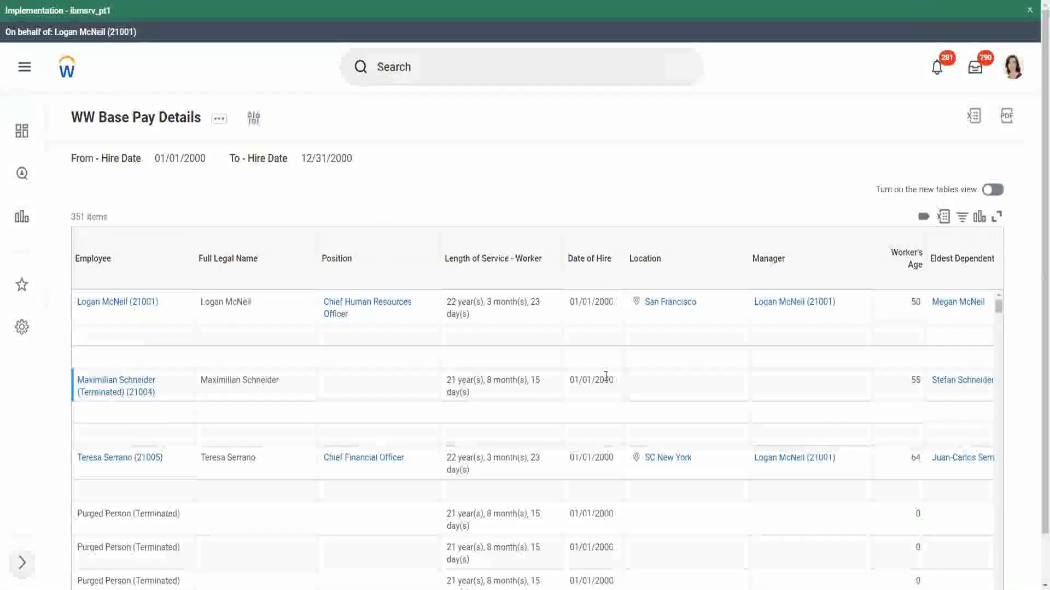
Step: Compare the first worker's Eldest Dependent Child value with the names and ages of that worker's dependents
scroll(604, 379, "down", 1)
scroll(942, 375, "up", 1)
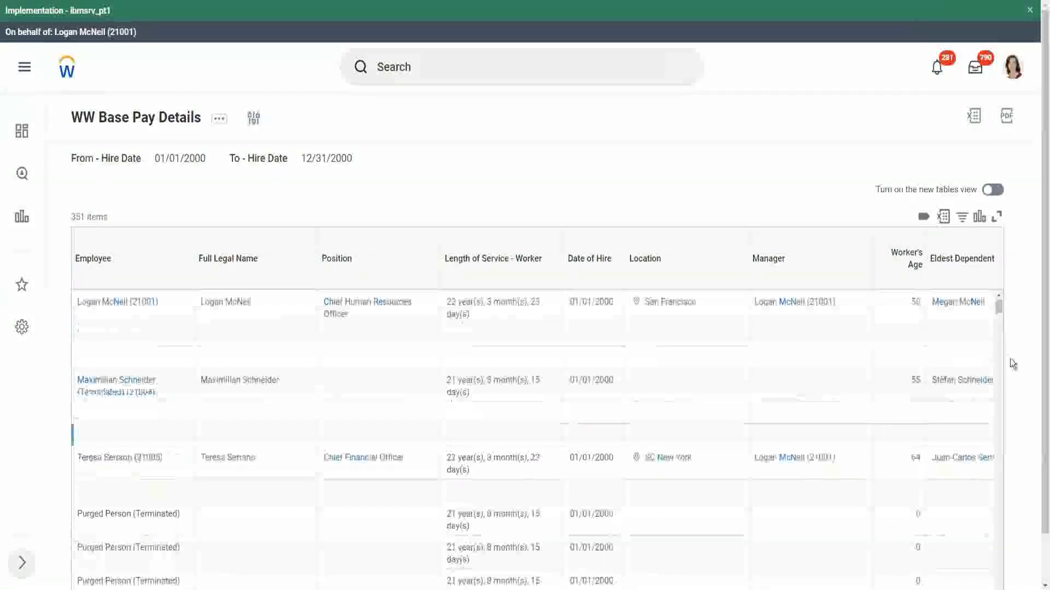
scroll(934, 506, "down", 1)
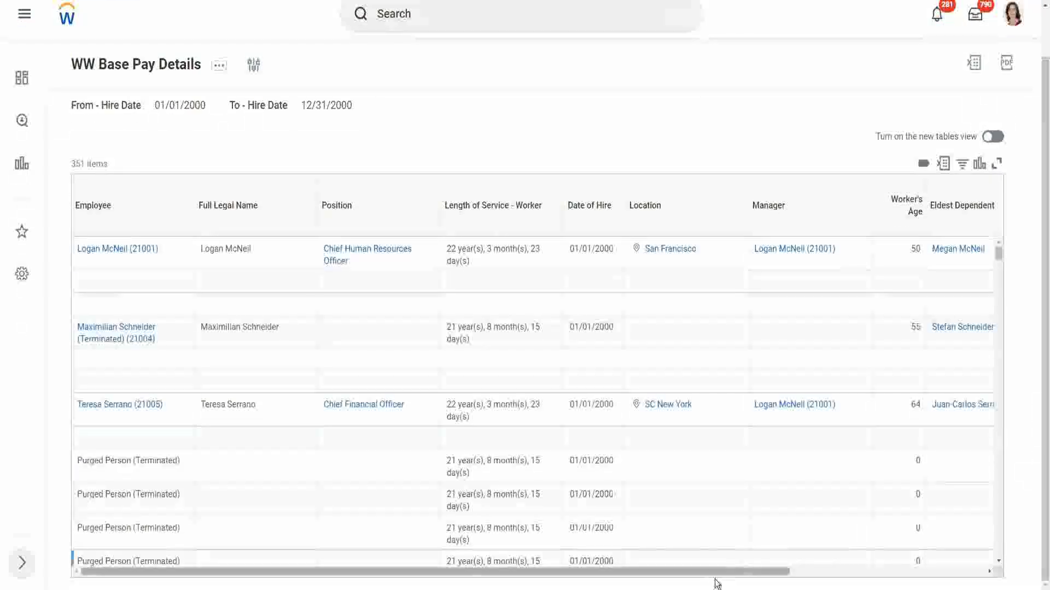
left_click_drag(731, 572, 981, 586)
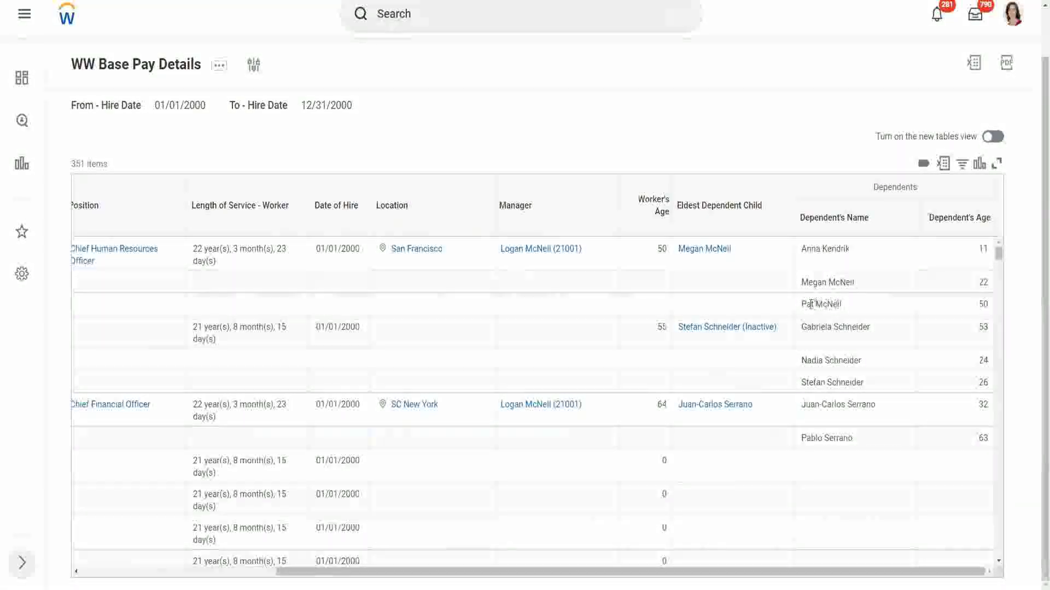
left_click_drag(803, 306, 842, 305)
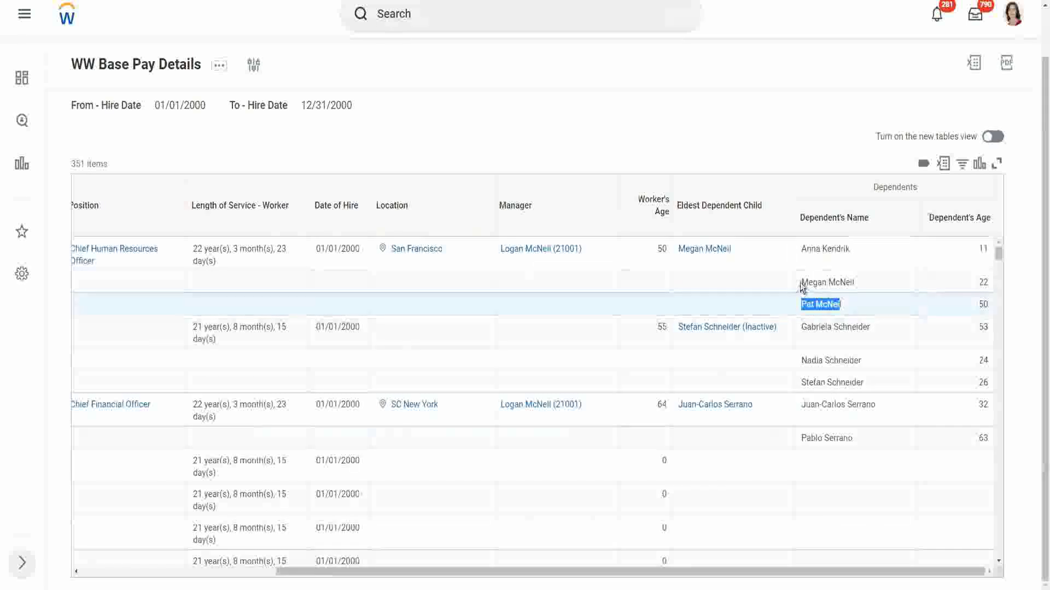
triple_click(856, 285)
triple_click(848, 254)
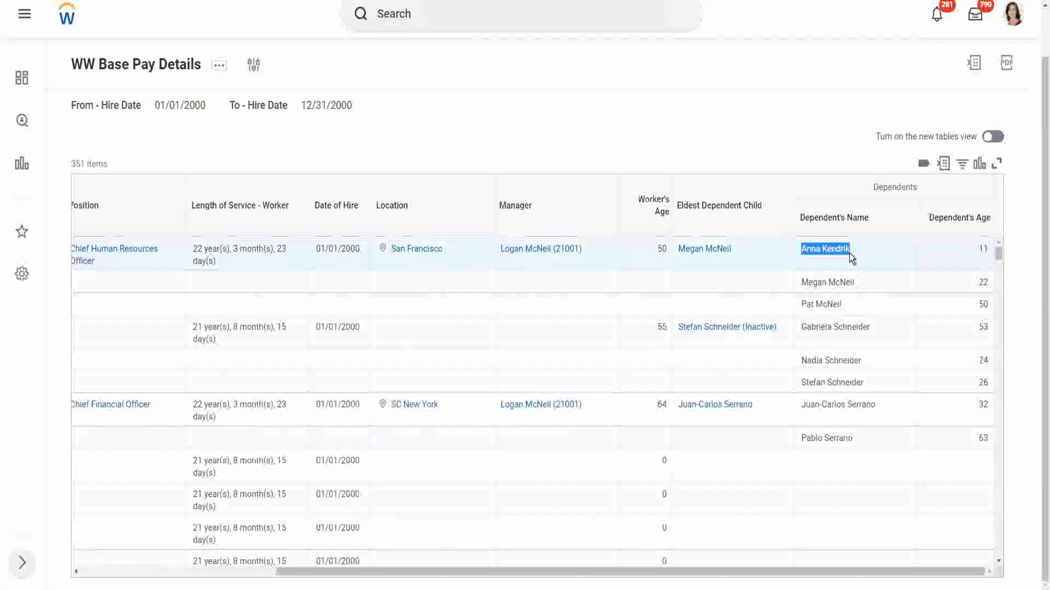
left_click(833, 245)
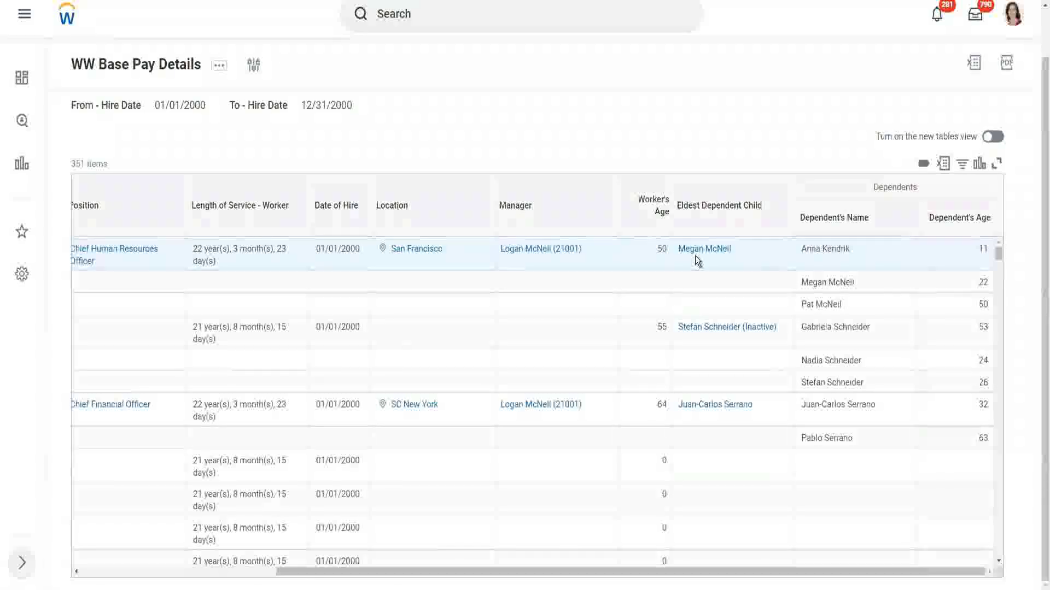
Step: View the first worker's eldest dependent child in a new tab and check the dependent's relationship and age
mouse_move(697, 254)
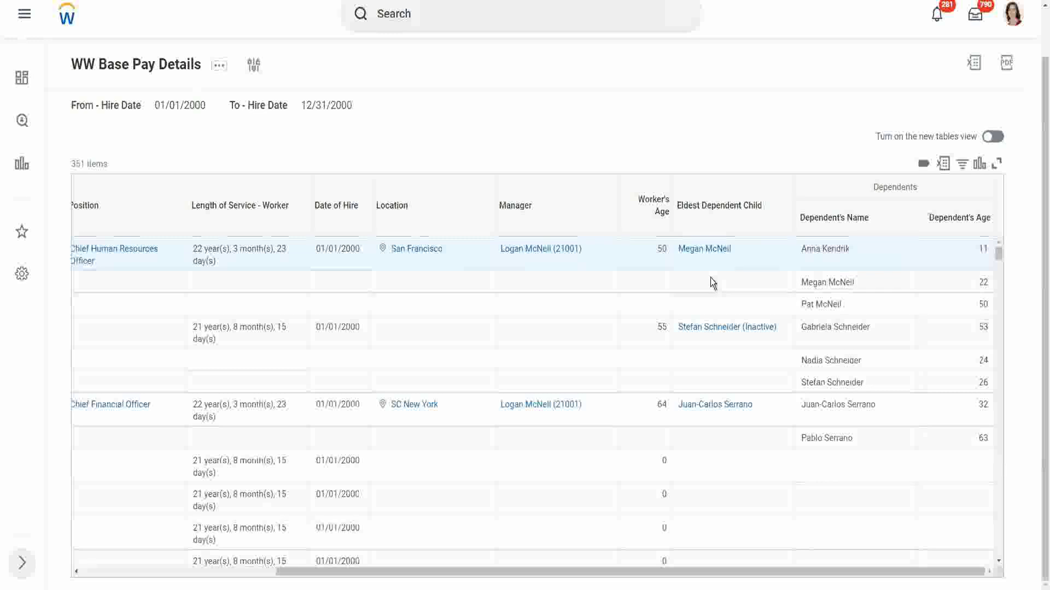
right_click(702, 249)
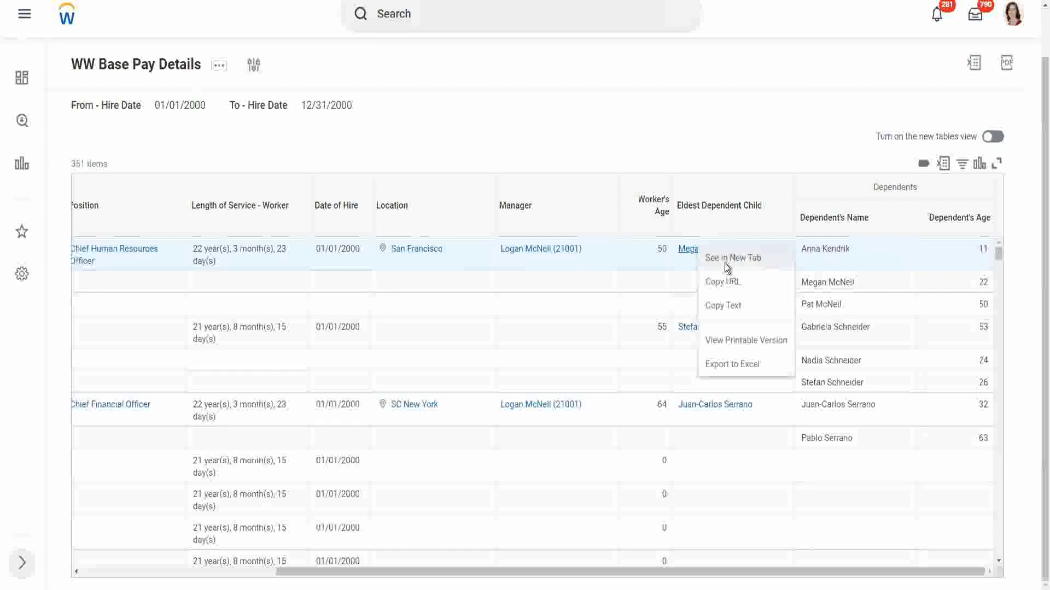
left_click(724, 264)
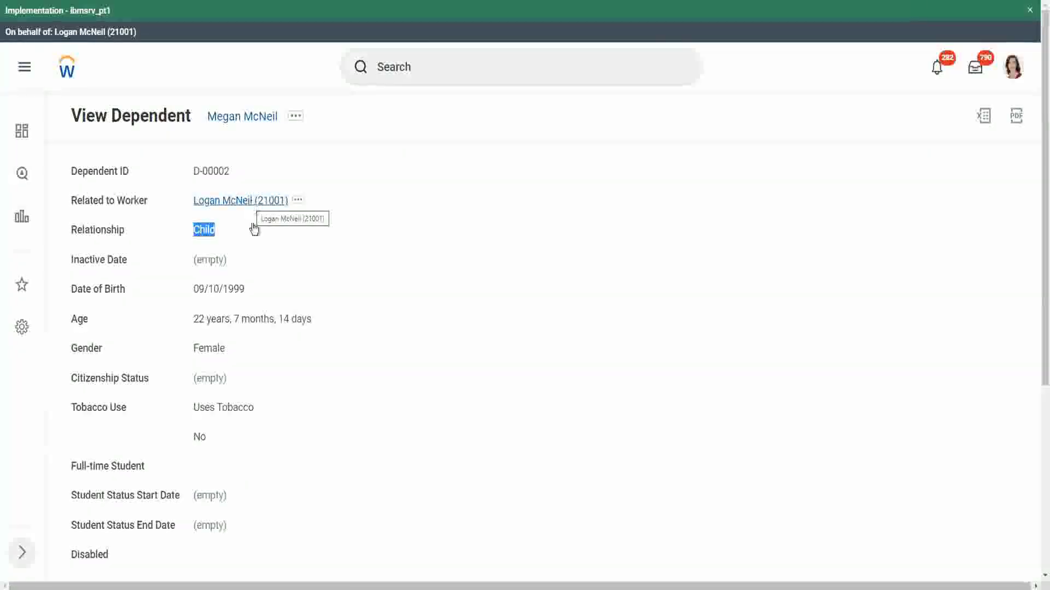
left_click(309, 315)
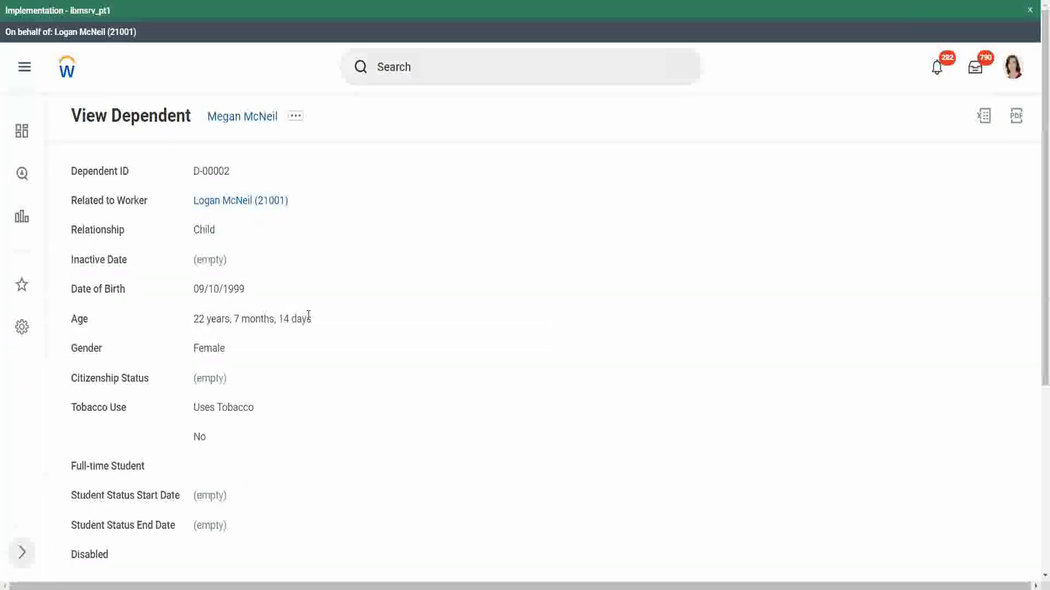
scroll(293, 354, "down", 3)
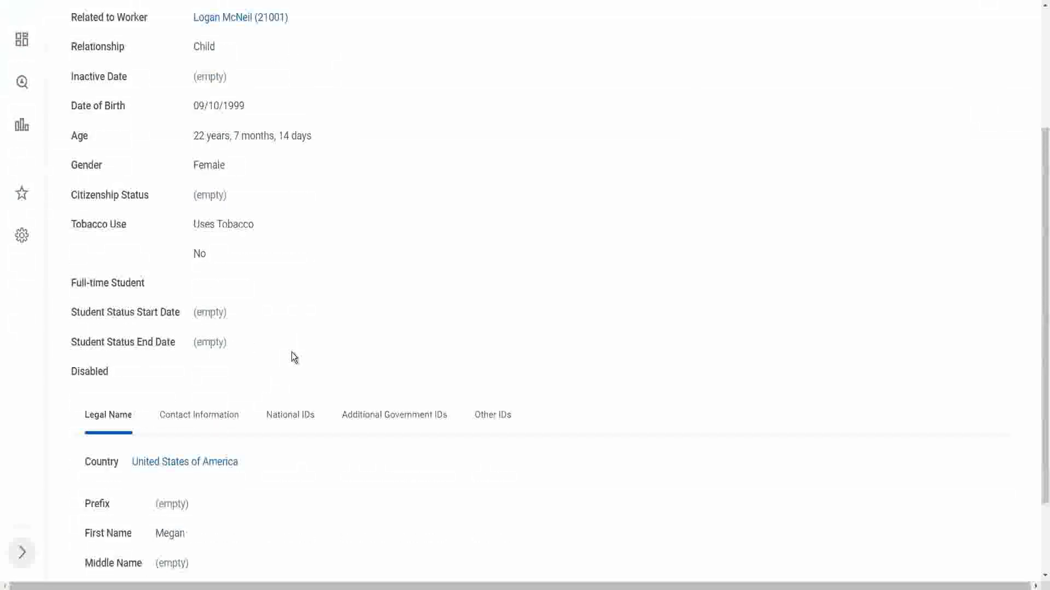
scroll(293, 355, "down", 2)
scroll(298, 143, "up", 5)
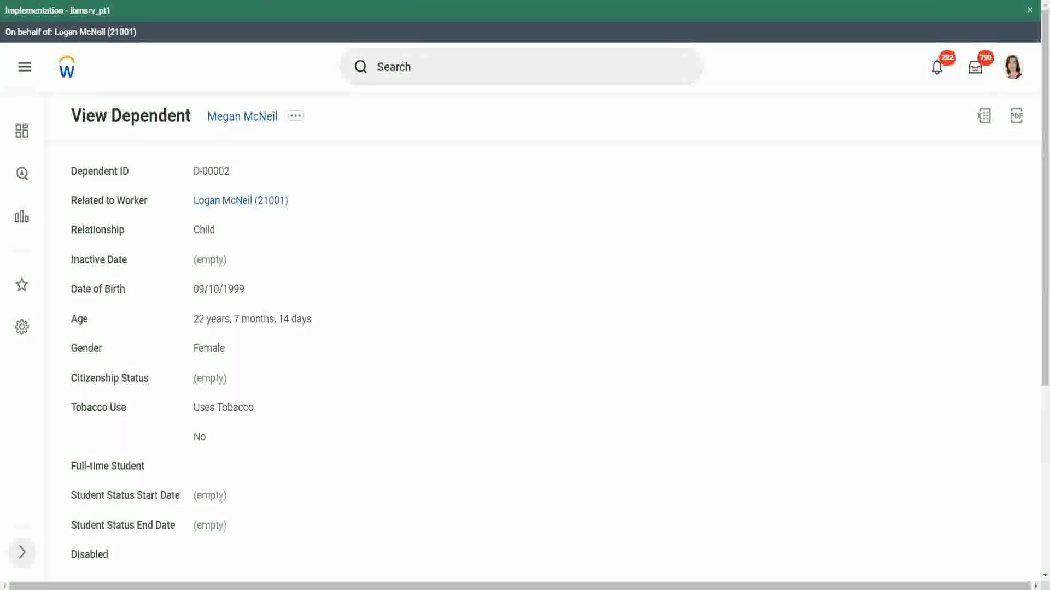
Step: Close the dependent's record and check the second worker's dependents against the Eldest Dependent Child column
key("ctrl+w")
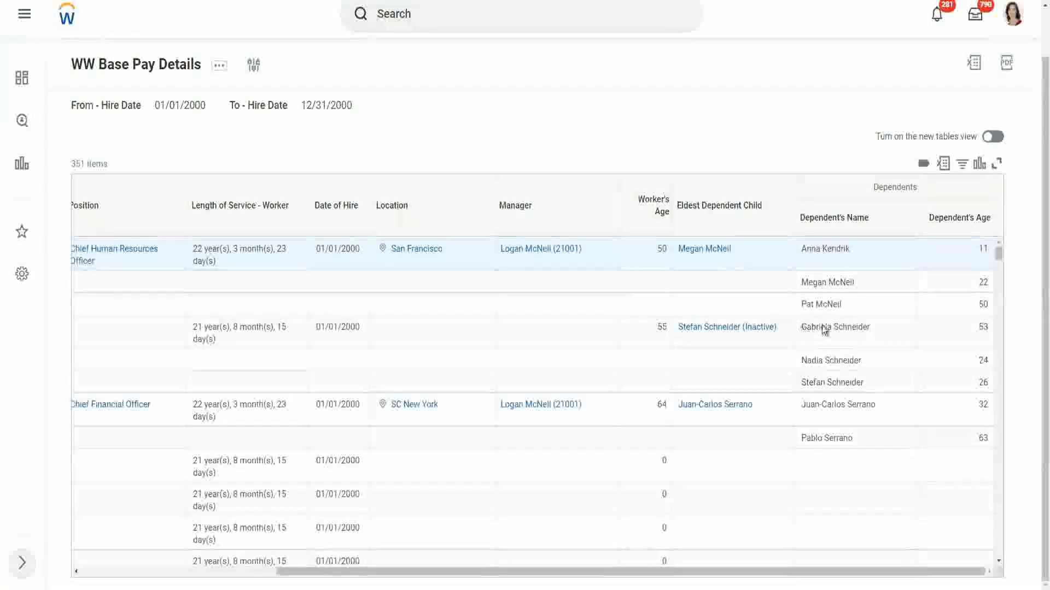
left_click_drag(804, 329, 871, 328)
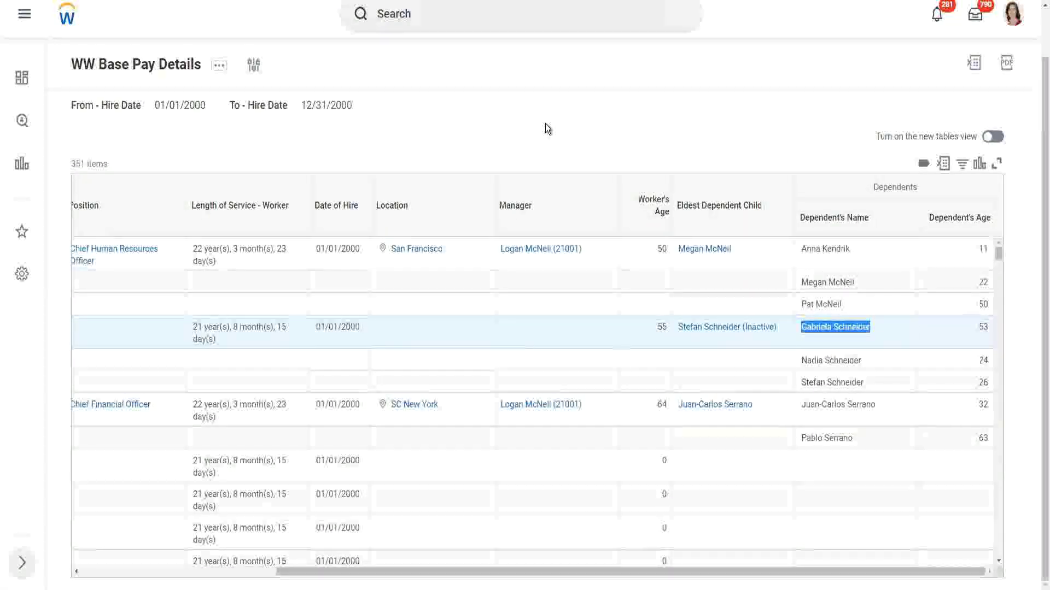
Step: Check the Eldest Dependent Child column for the remaining workers in the report results
left_click(528, 131)
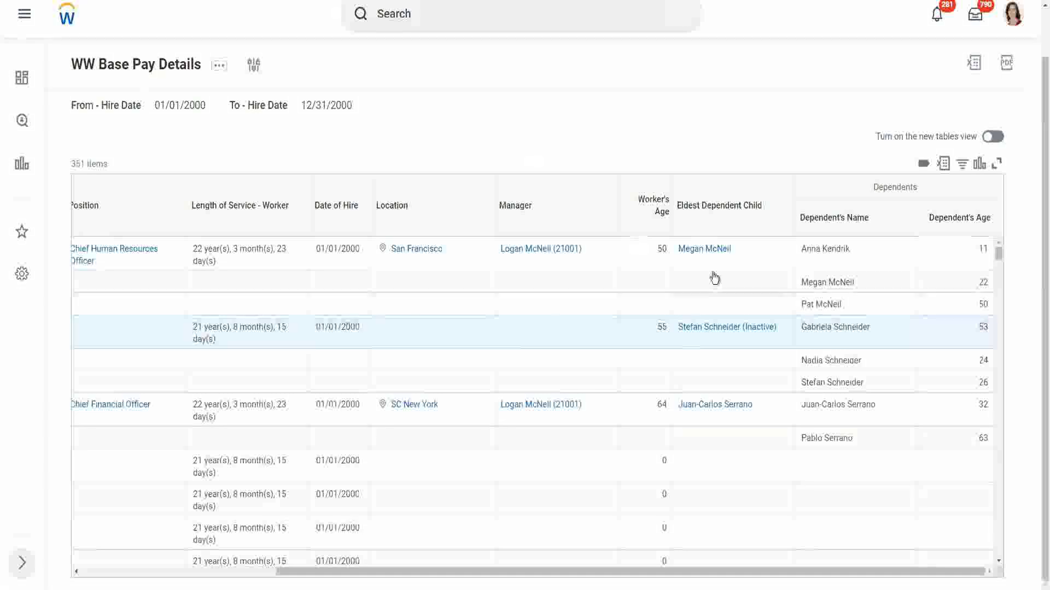
scroll(837, 393, "down", 2)
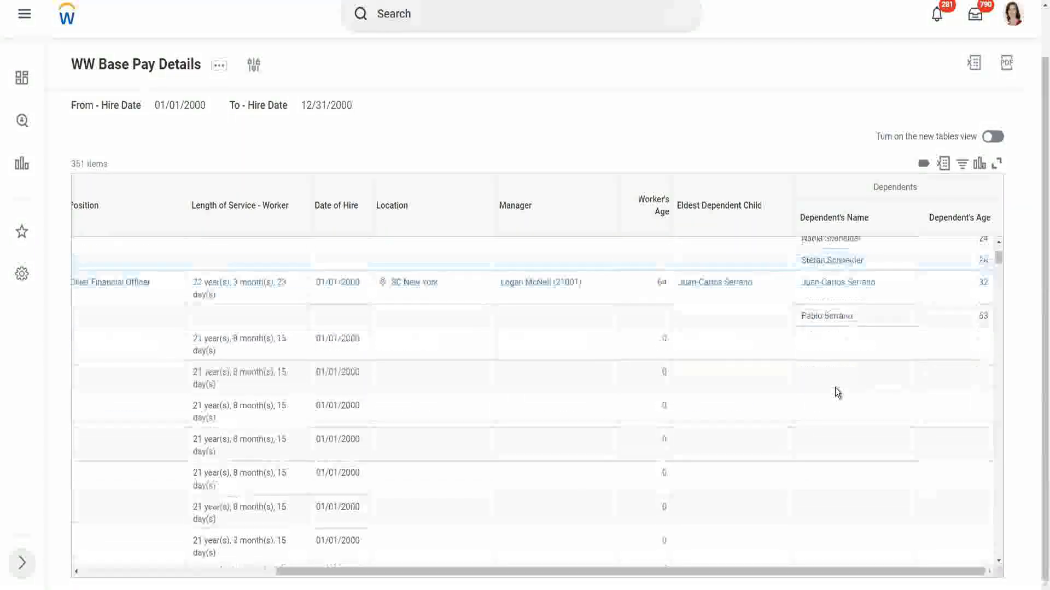
scroll(835, 389, "up", 2)
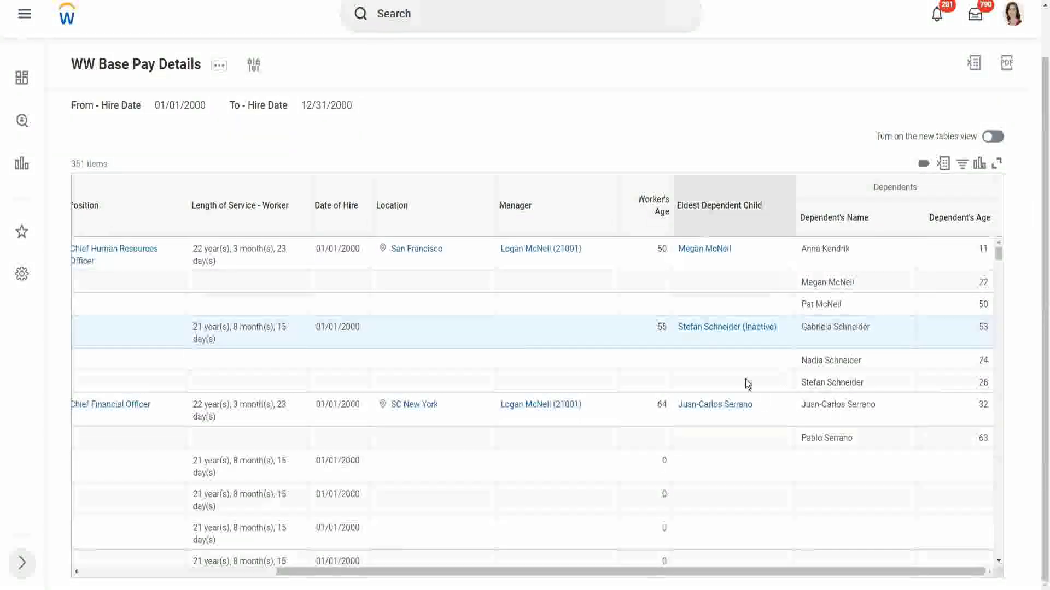
mouse_move(703, 255)
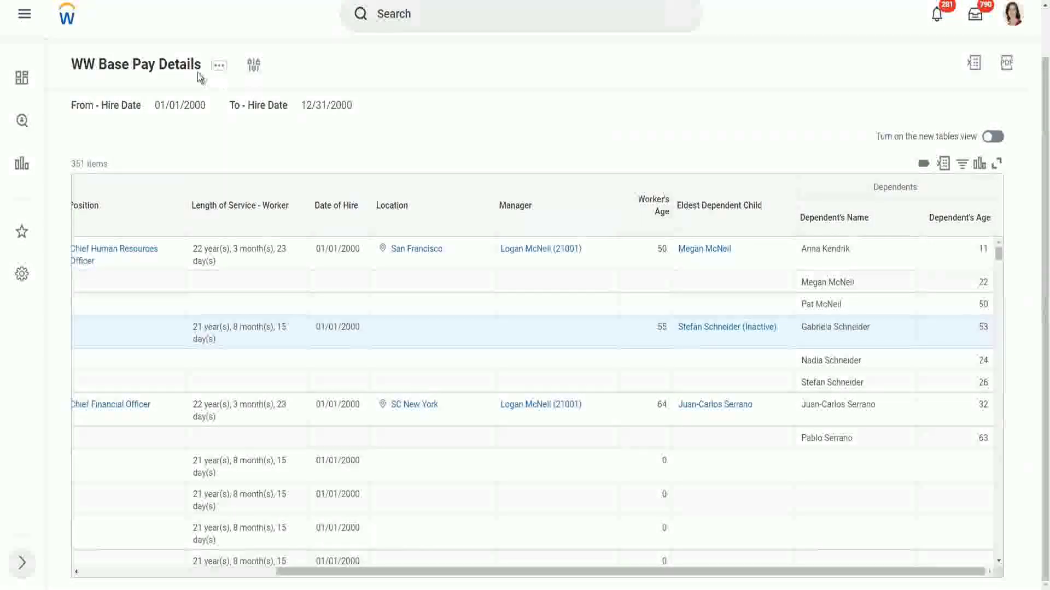
Step: Open the WW Base Pay Details report definition for editing
left_click(163, 70)
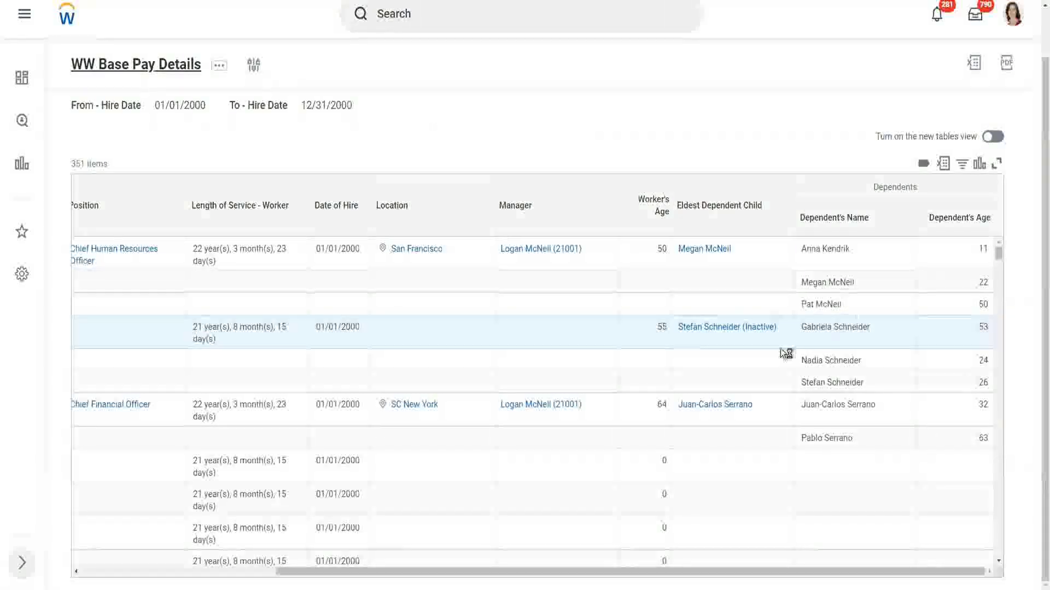
scroll(785, 392, "down", 5)
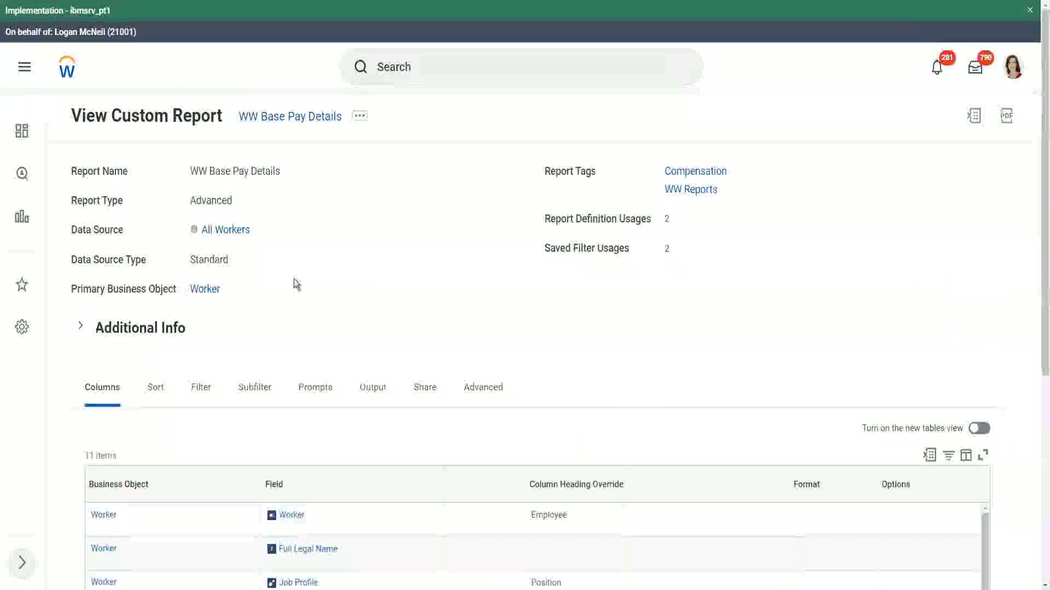
left_click(361, 119)
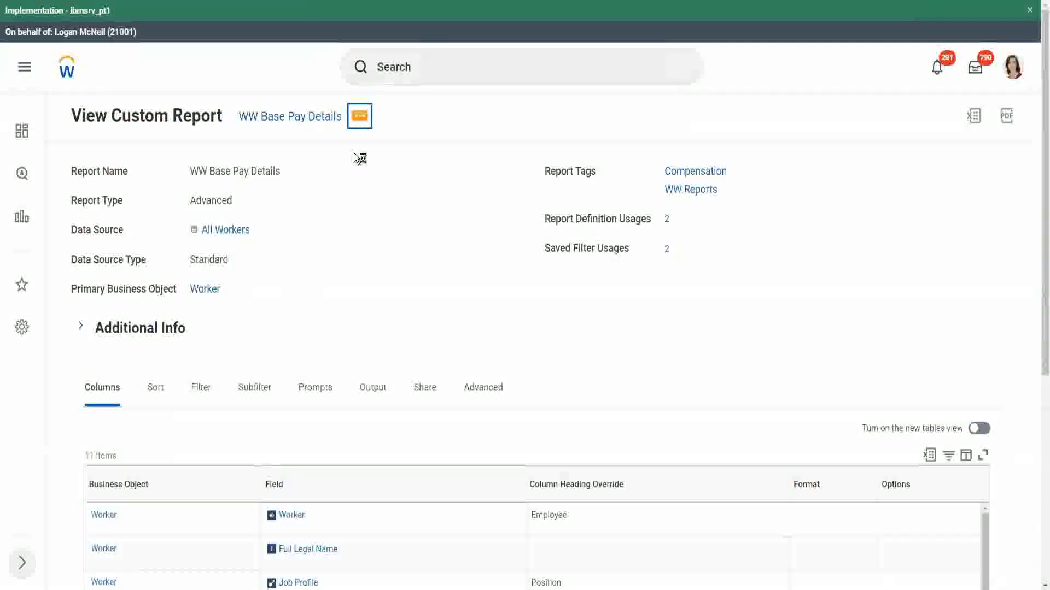
mouse_move(419, 179)
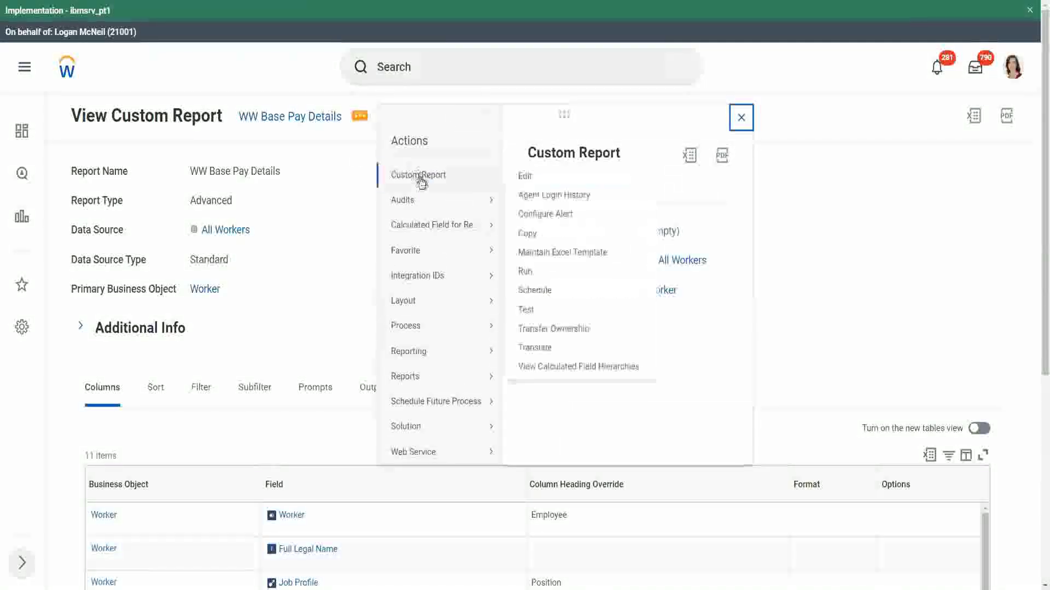
left_click(526, 176)
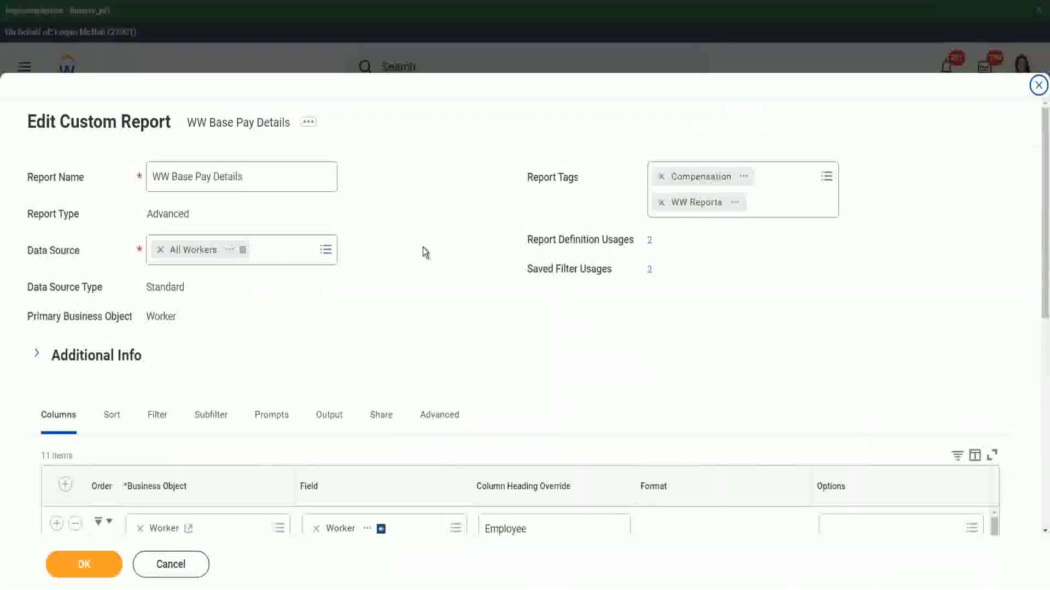
Step: Add an And condition on the CF-WW-ESI-Eldest Dependent Child field to the report's instance filter, directly below the Employee condition
scroll(425, 253, "down", 3)
scroll(425, 253, "down", 1)
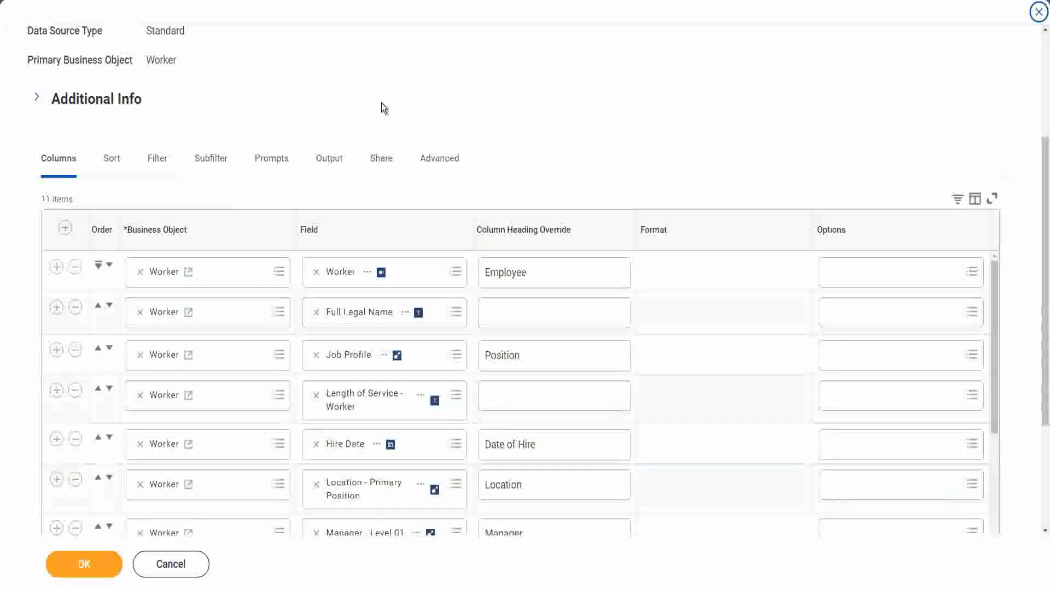
scroll(382, 103, "down", 3)
scroll(503, 245, "down", 2)
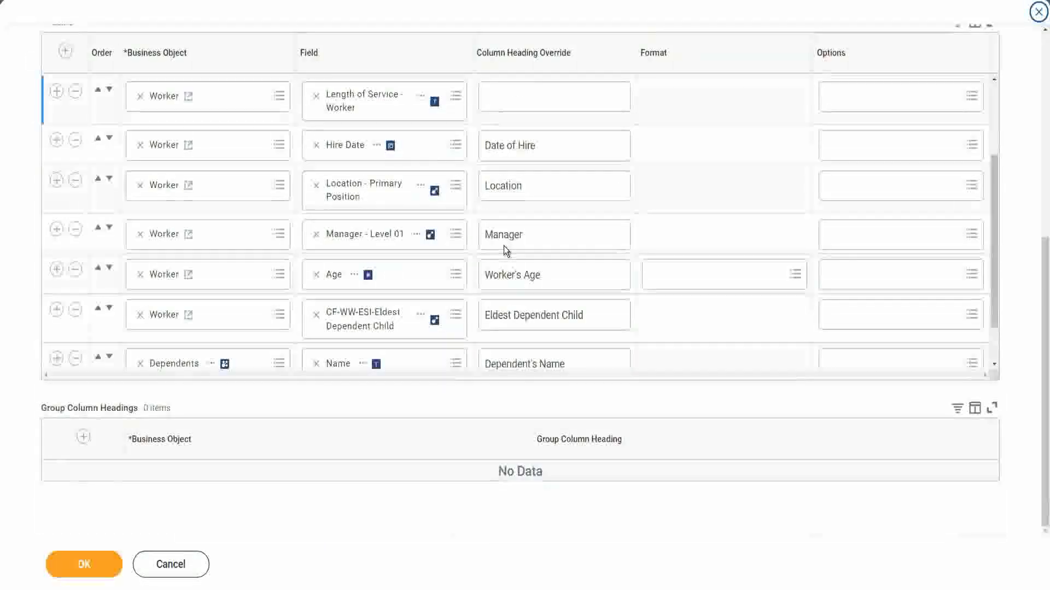
scroll(504, 245, "down", 1)
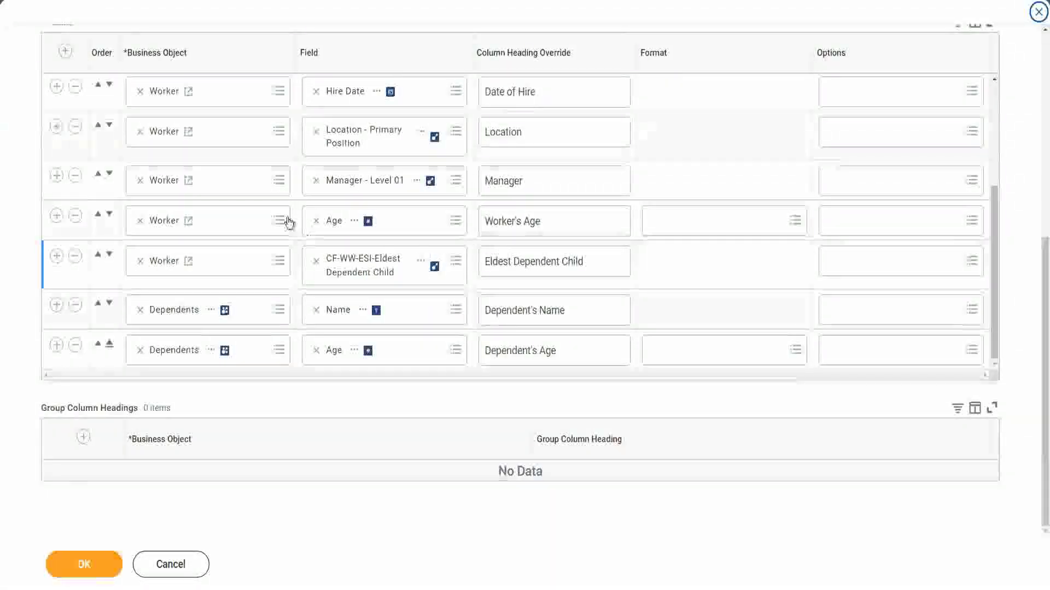
scroll(274, 176, "up", 3)
scroll(258, 124, "up", 2)
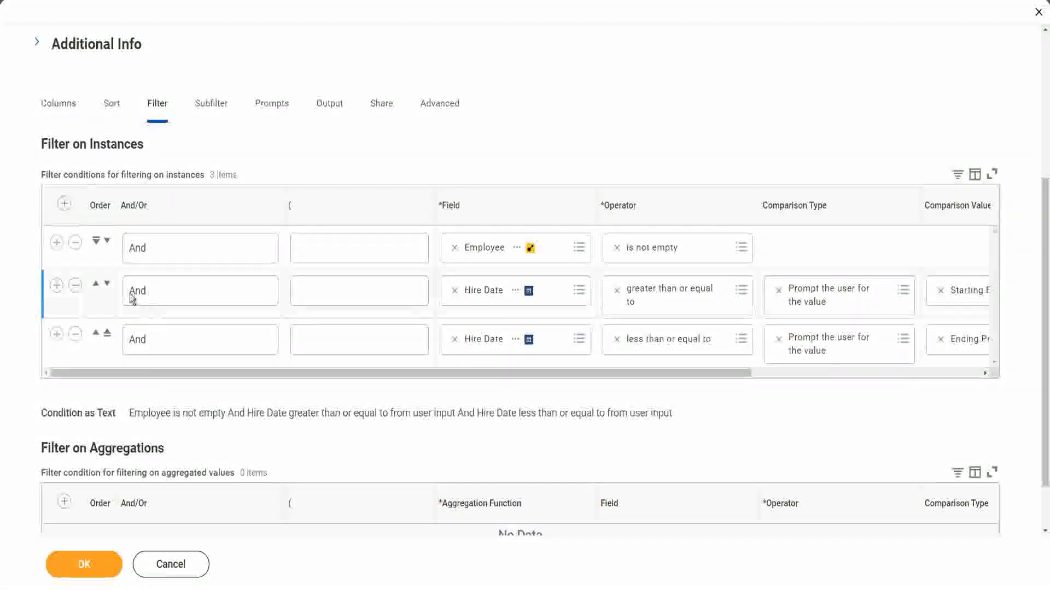
left_click(56, 242)
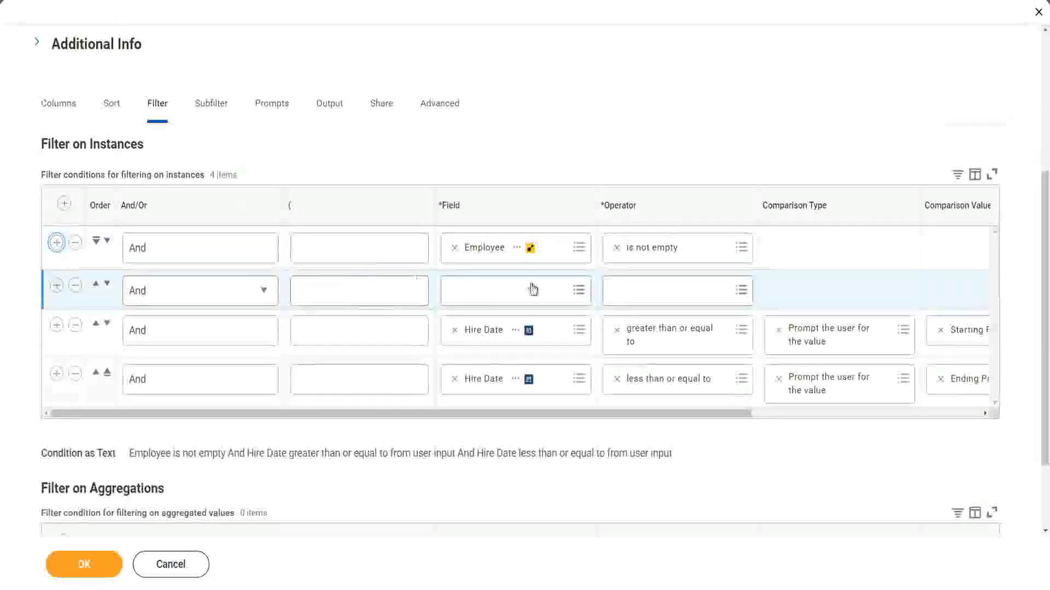
left_click(531, 284)
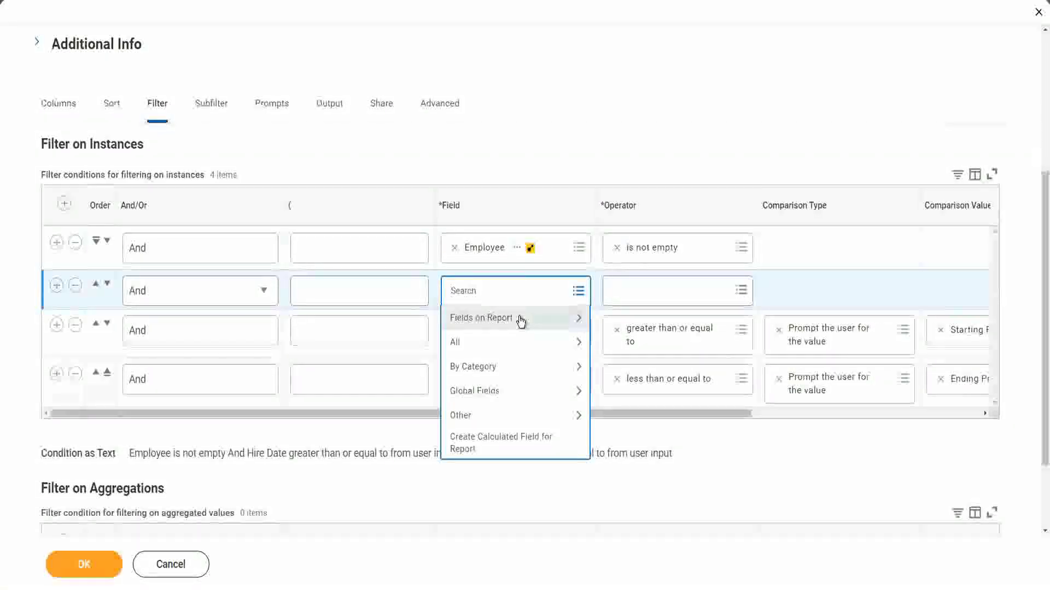
left_click(520, 319)
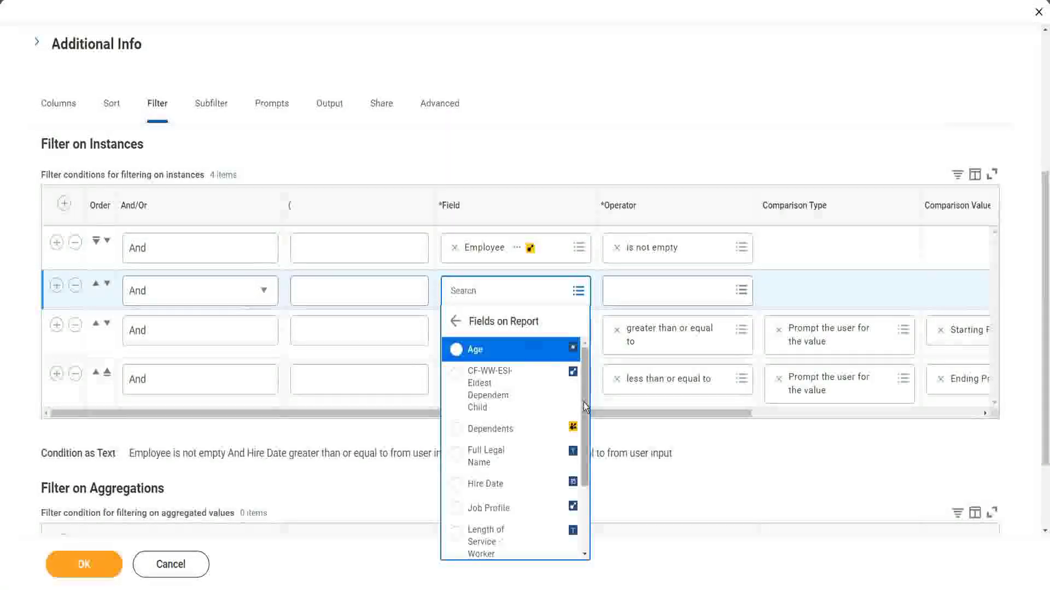
mouse_move(582, 402)
left_mouse_down()
mouse_move(585, 486)
mouse_move(585, 399)
left_mouse_up()
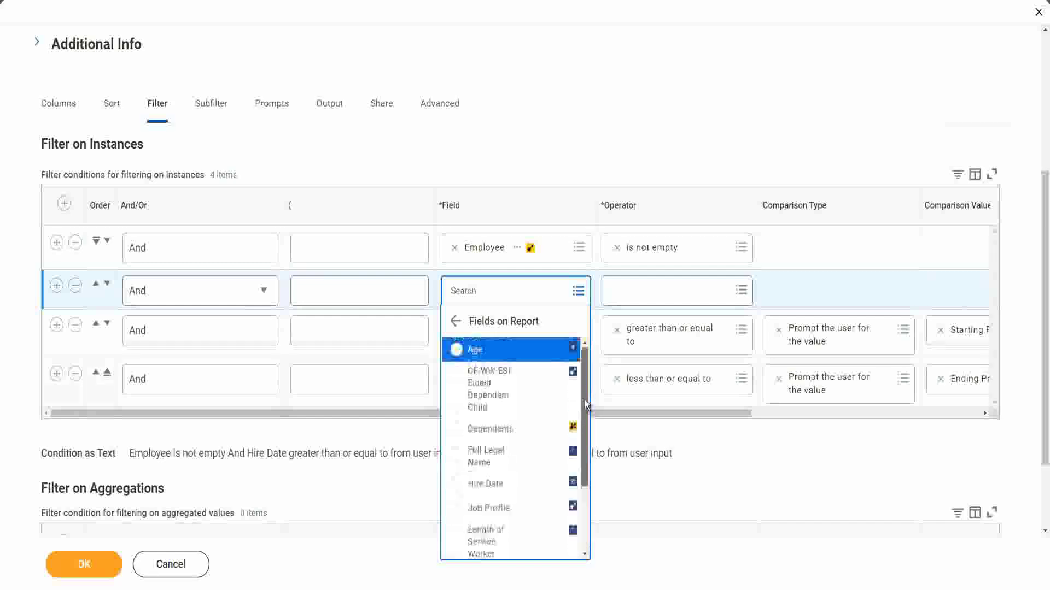
left_click(486, 401)
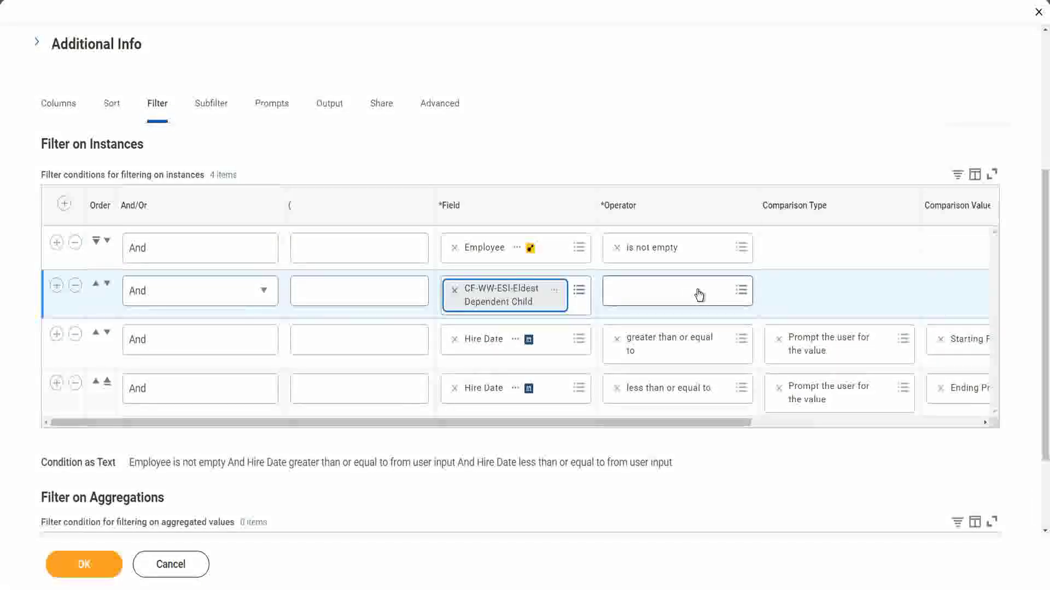
Step: Set the new filter condition's operator to "is not empty" and save the report
left_click(699, 294)
left_click(674, 320)
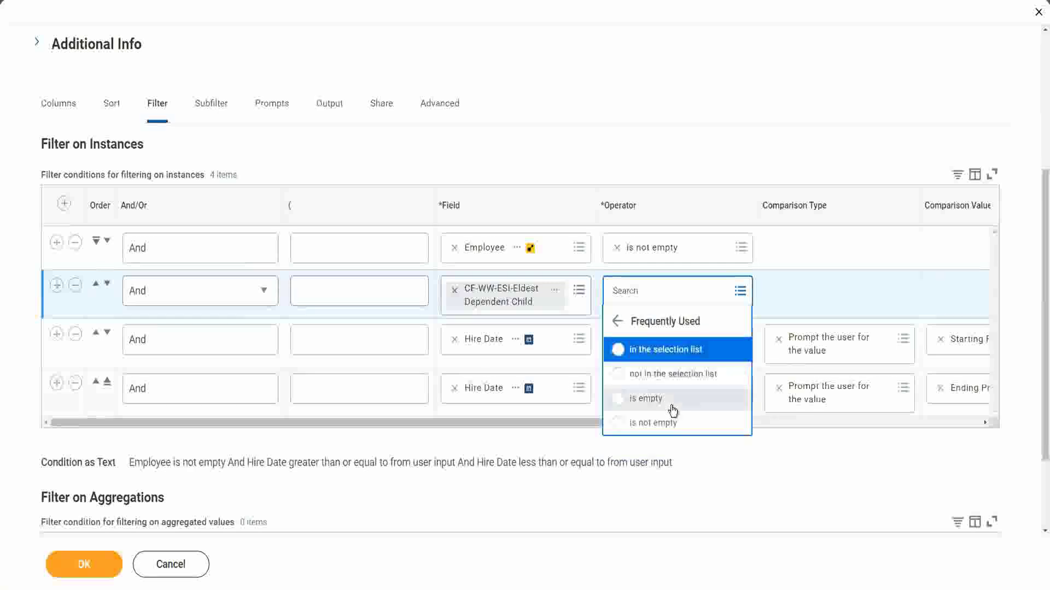
left_click(670, 423)
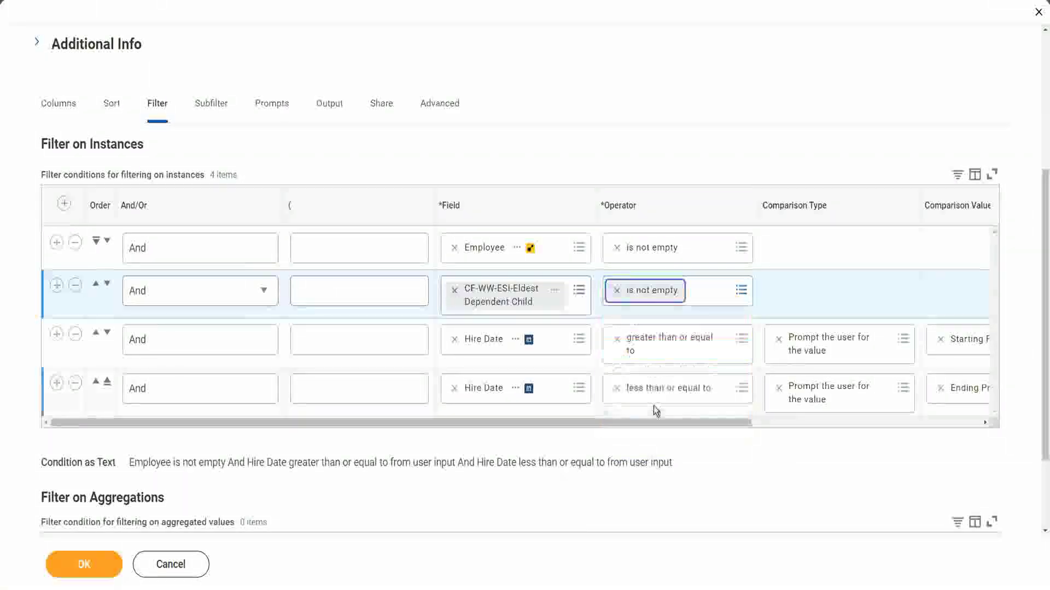
left_click(410, 181)
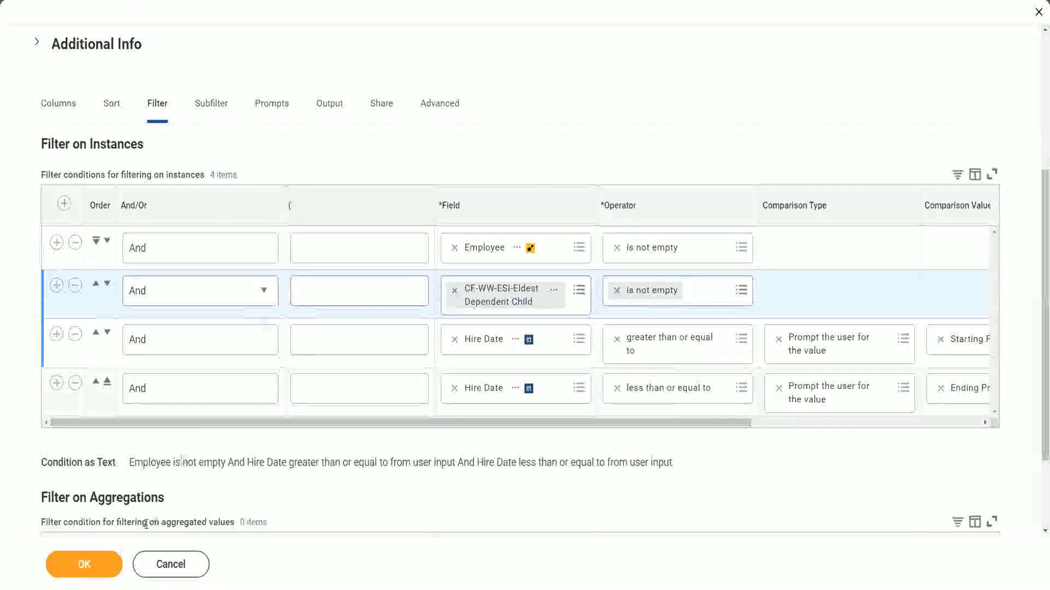
left_click(85, 563)
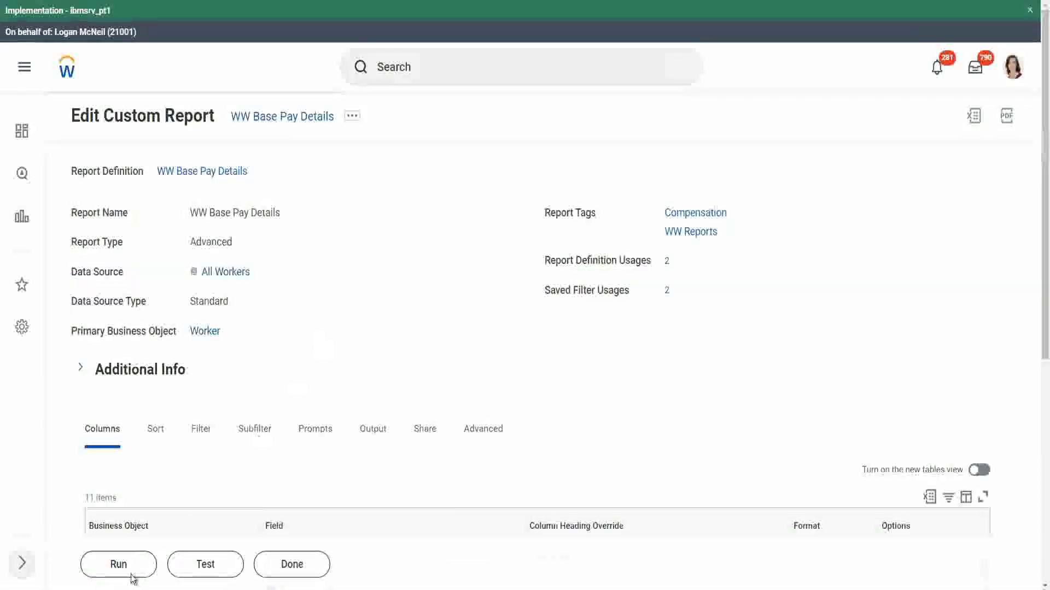
Step: Run the filtered report with From - Hire Date 01/01/2000 and To - Hire Date 12/31/2000
left_click(119, 565)
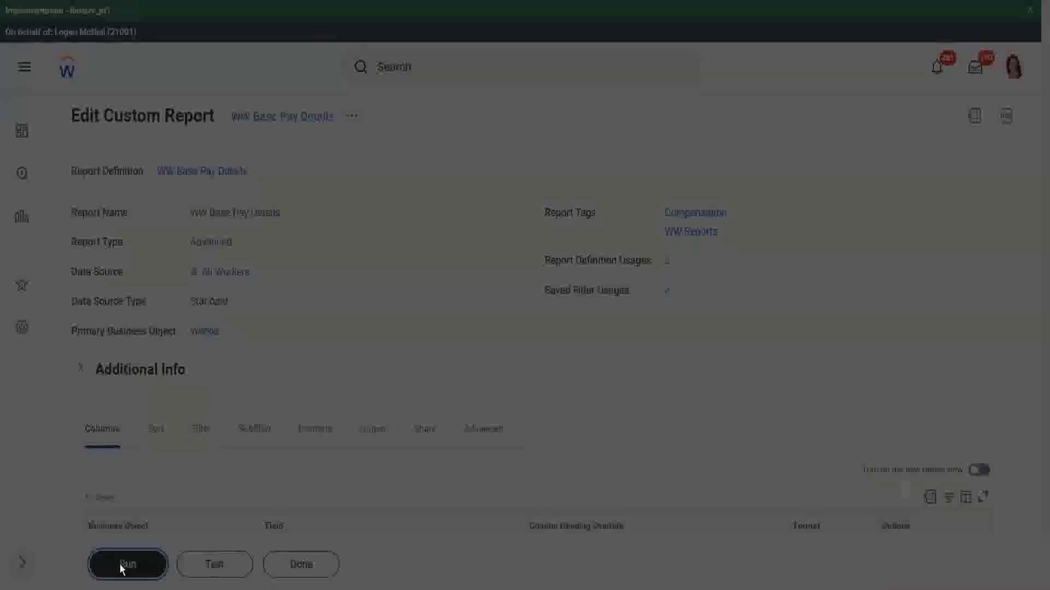
left_click(424, 198)
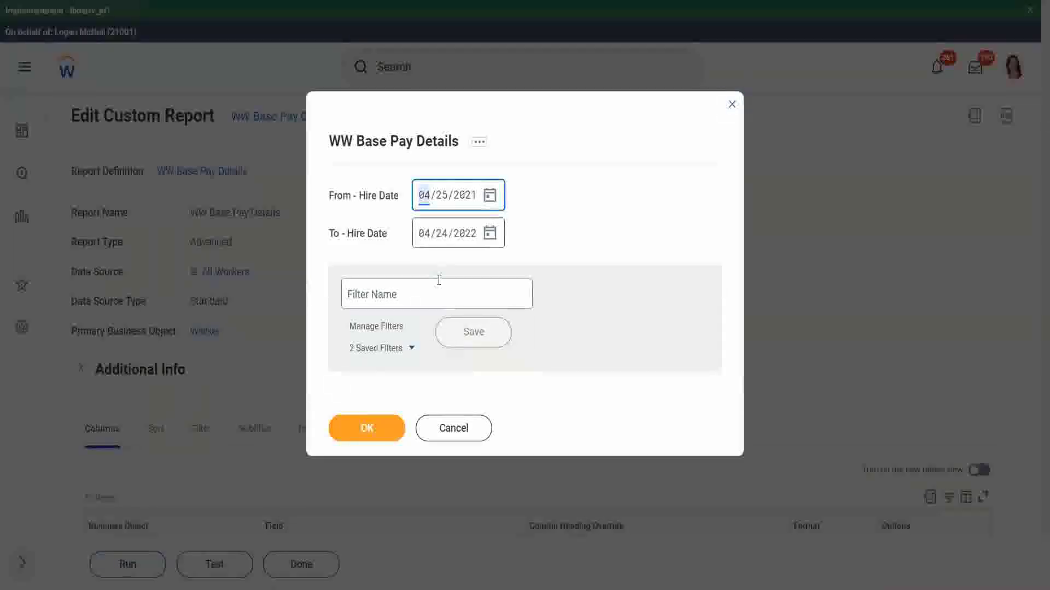
type("01/01/")
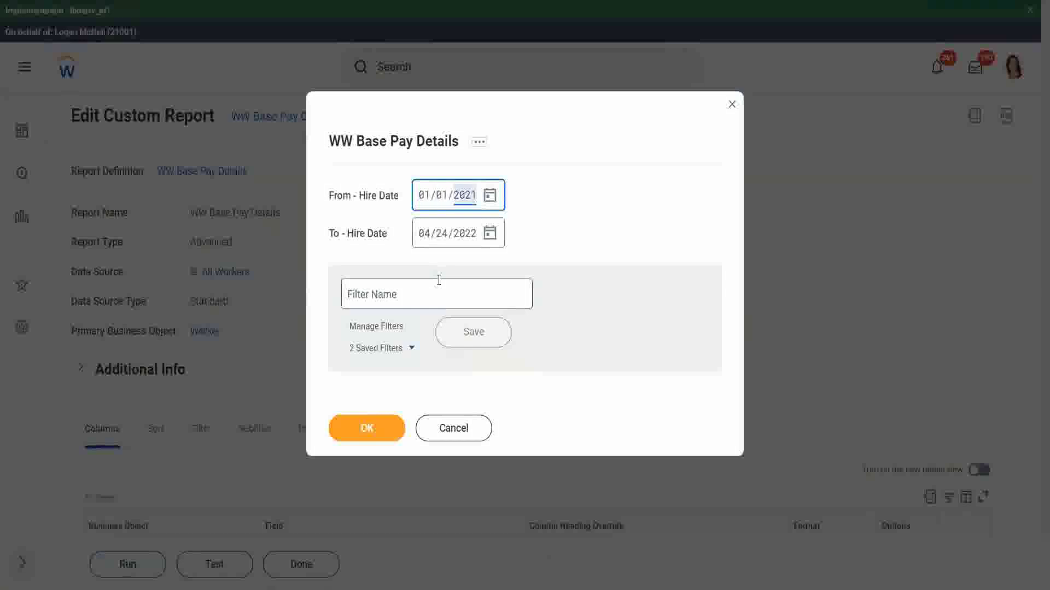
type("2000")
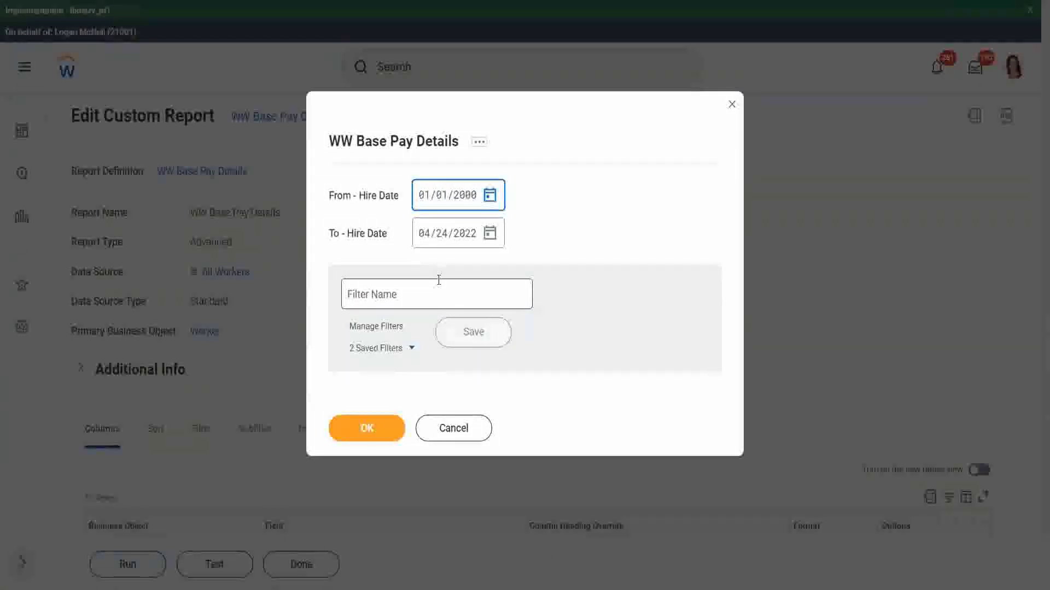
key("Tab")
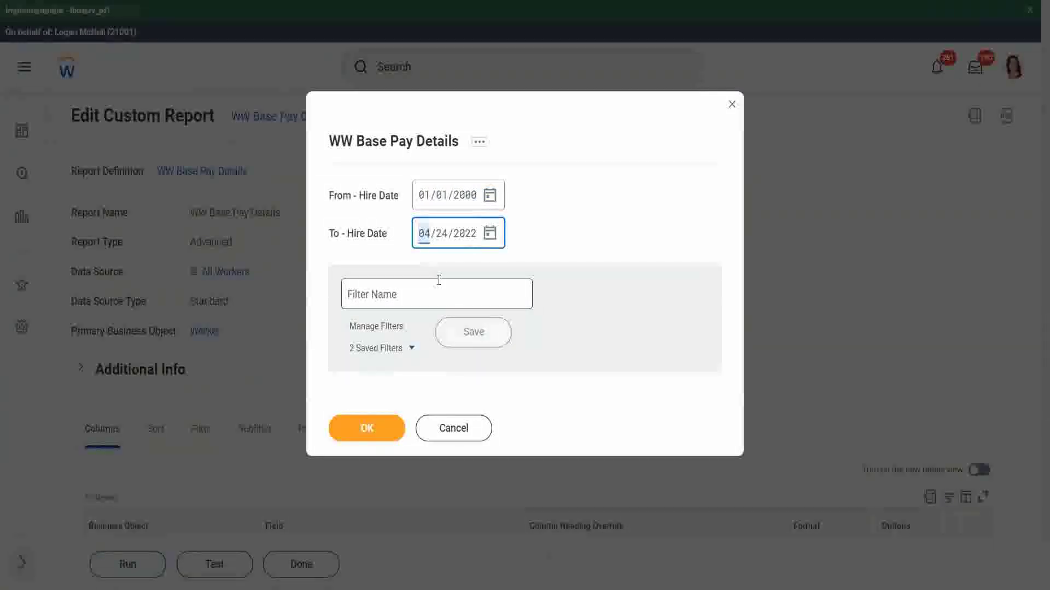
type("12/")
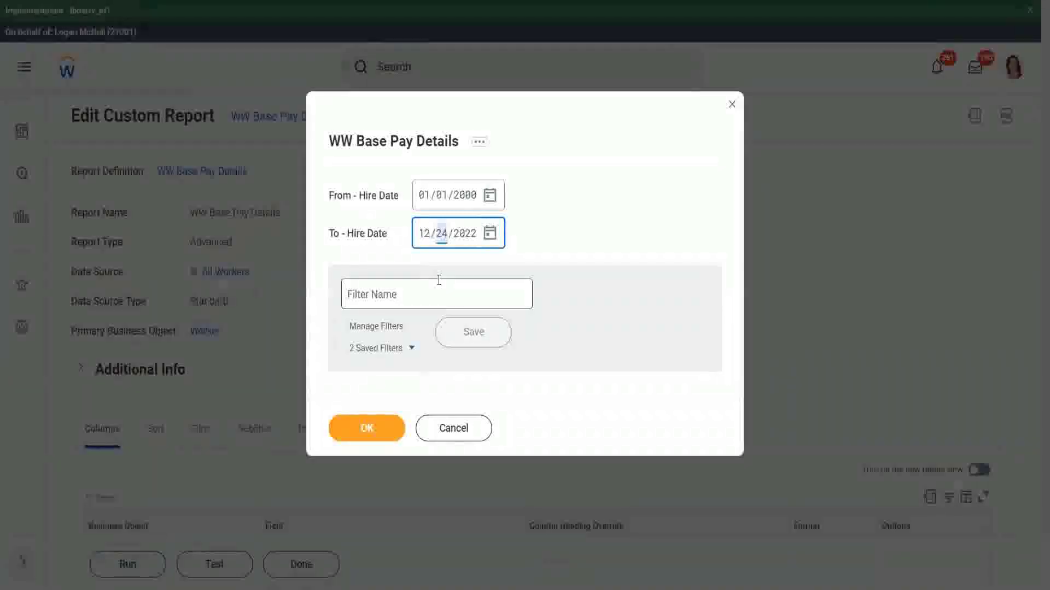
type("31")
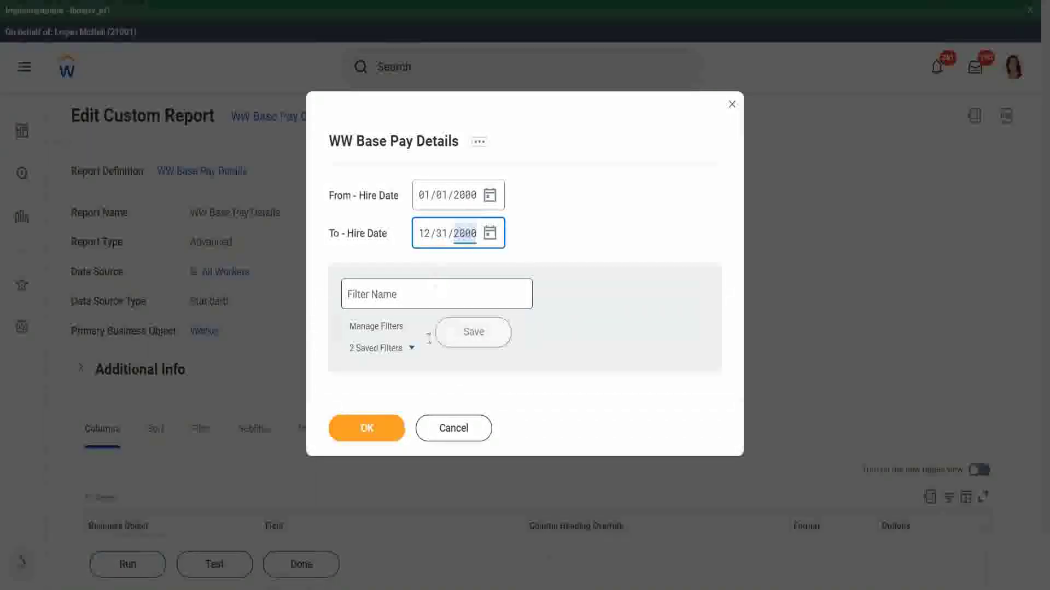
left_click(368, 426)
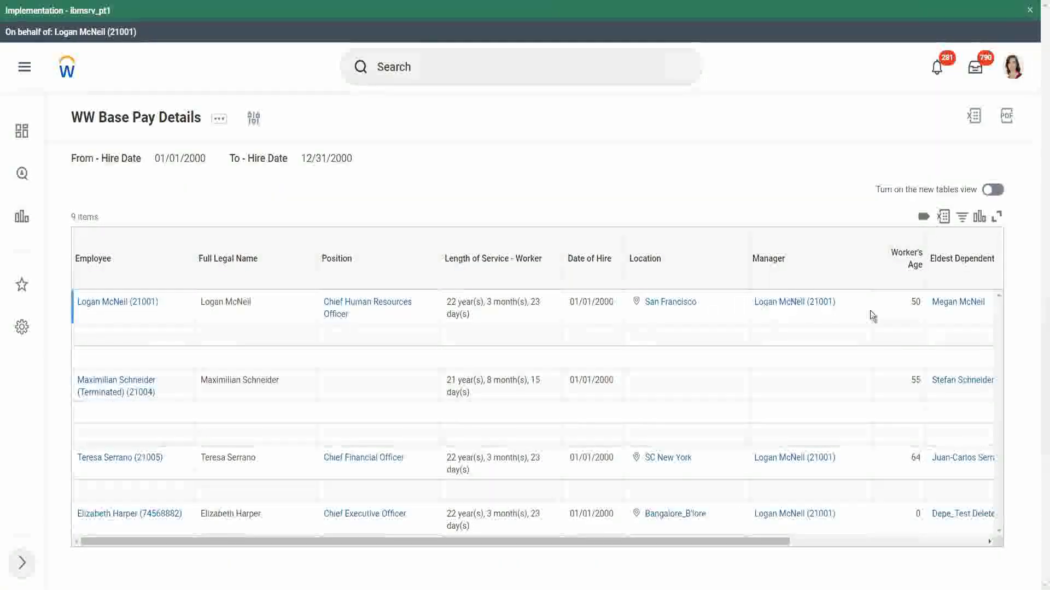
Step: Examine each listed worker's Eldest Dependent Child against the employee and dependents columns of the filtered report
left_click_drag(714, 541, 910, 545)
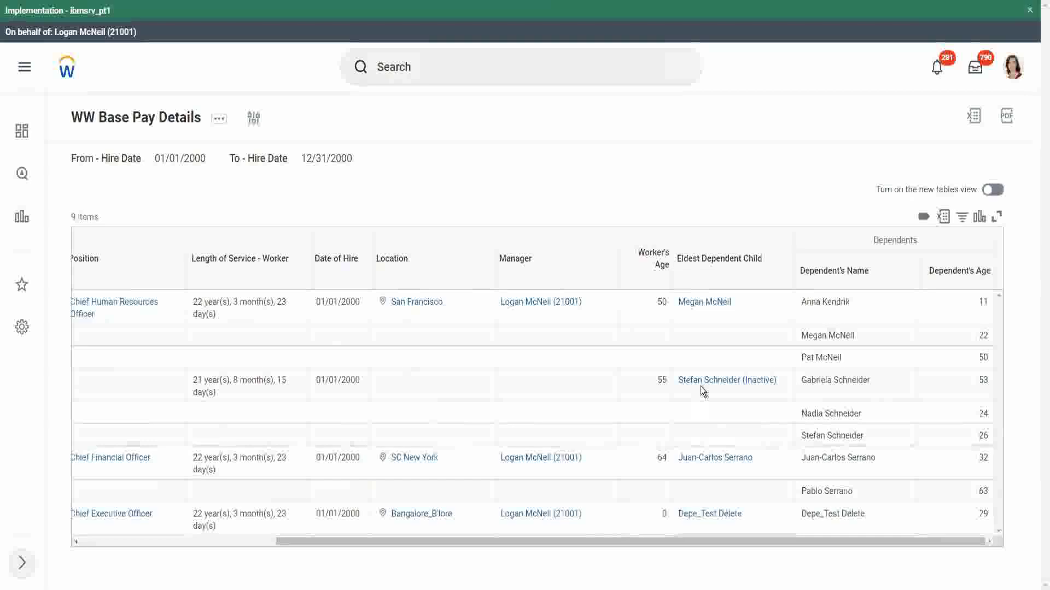
mouse_move(714, 464)
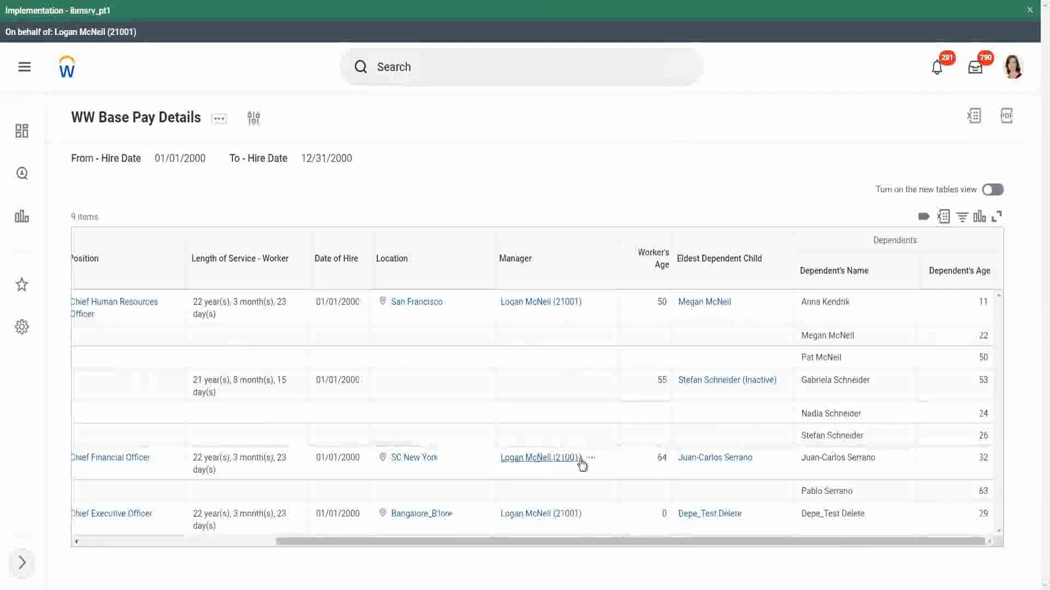
mouse_move(602, 464)
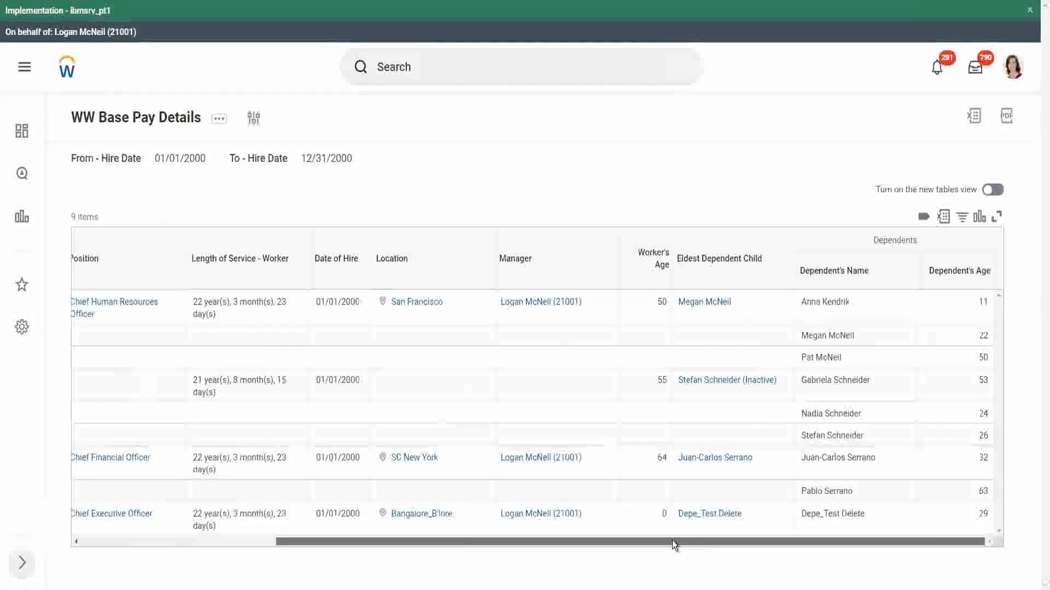
left_click_drag(671, 540, 434, 533)
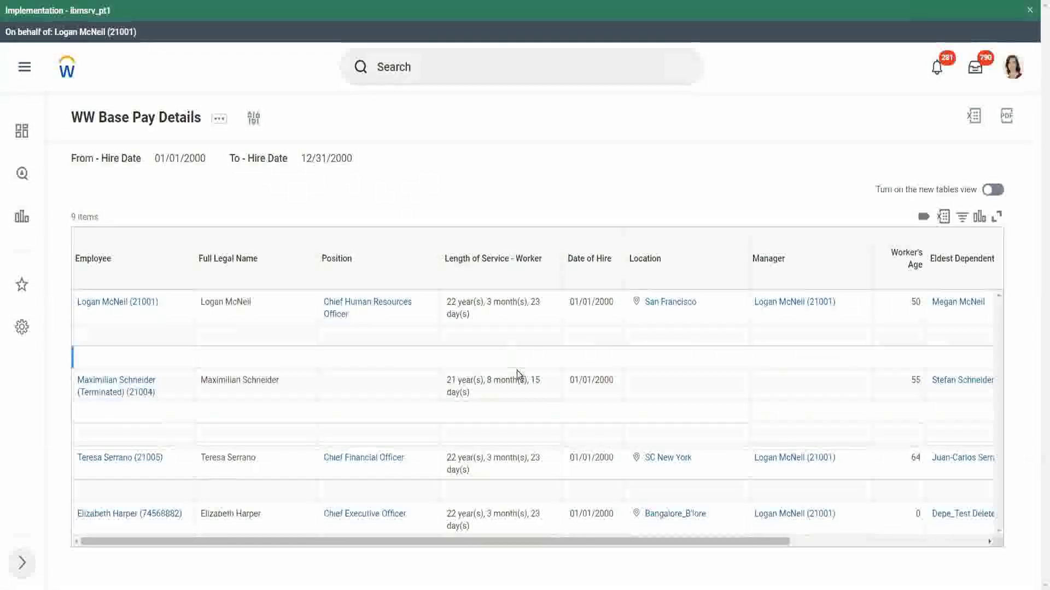
left_click_drag(625, 542, 717, 306)
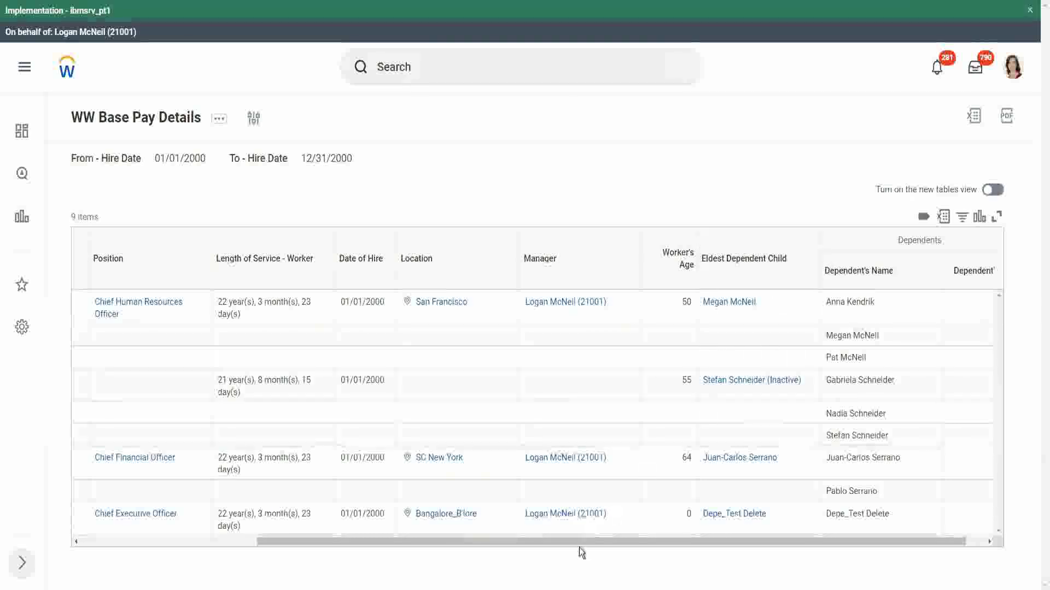
Step: Copy the name of the CF-WW-ESI-Eldest Dependent Child calculated field from its save confirmation page
left_click_drag(579, 543, 277, 550)
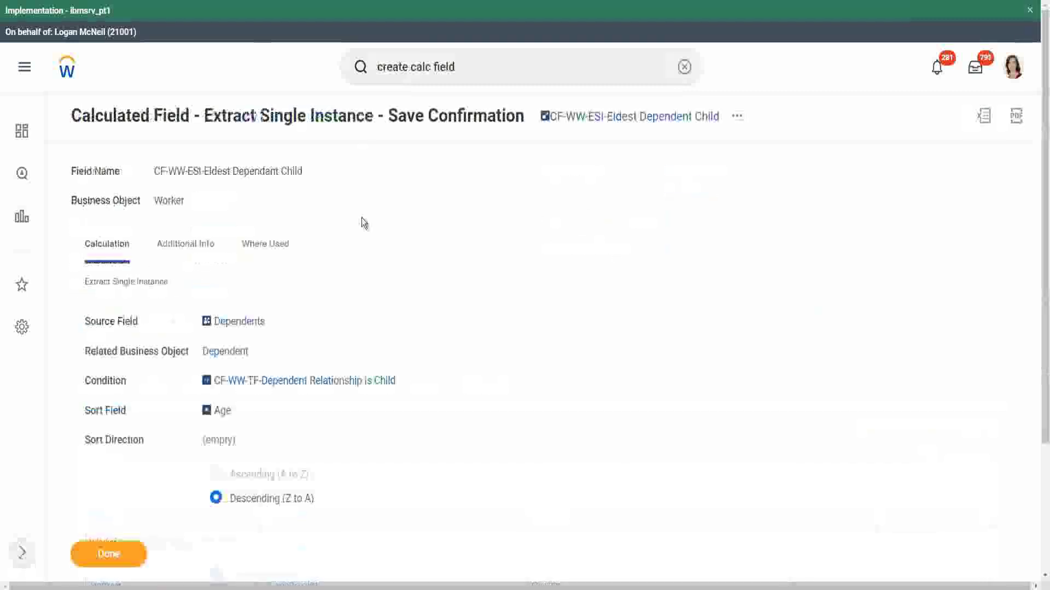
right_click(614, 121)
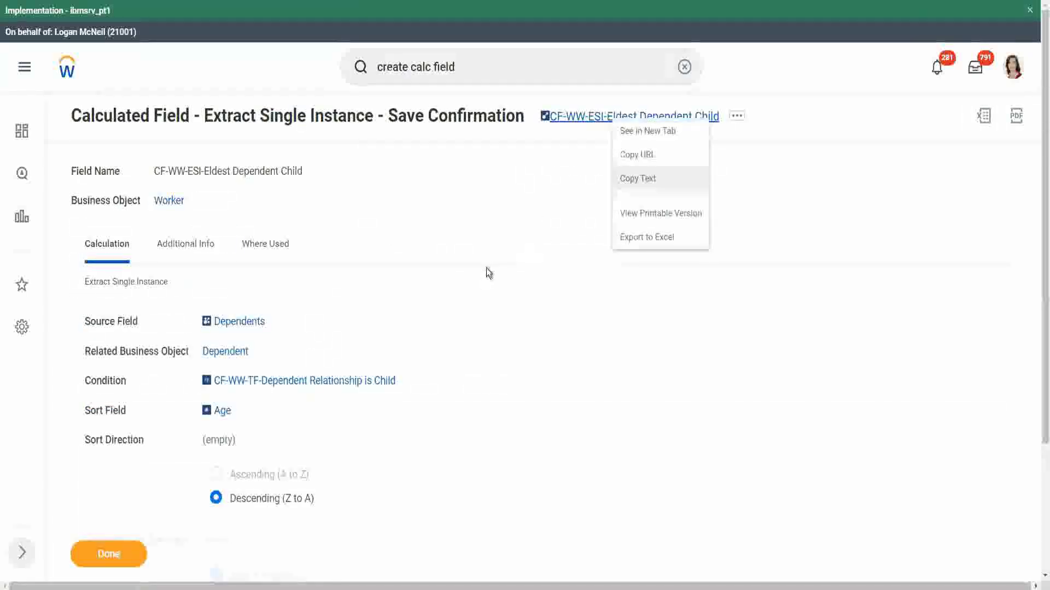
left_click(658, 182)
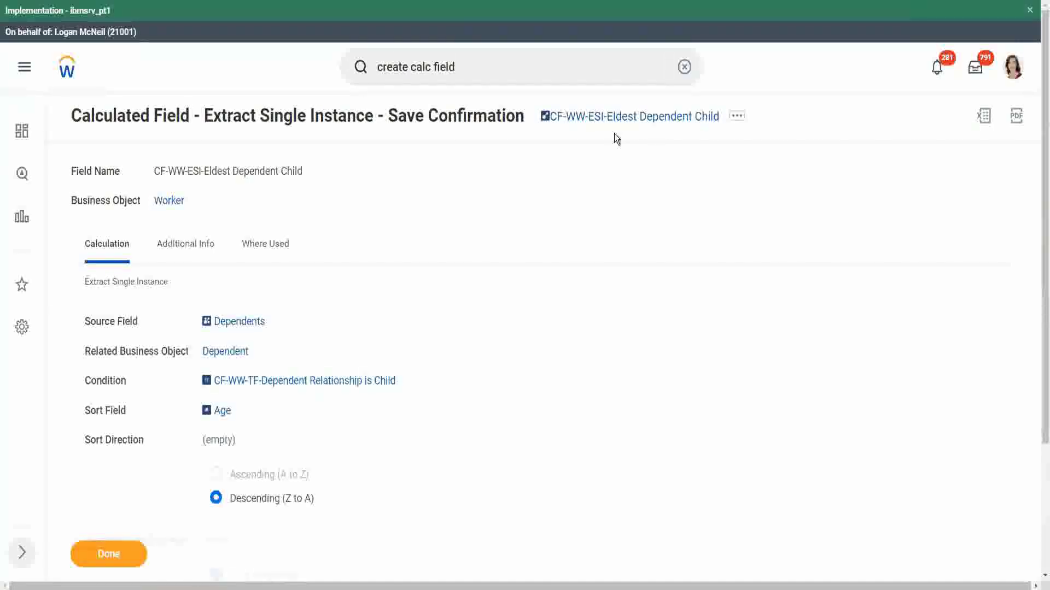
Step: Start a new calculated field and name it CF-WW-LRV-Age of the eldest Dependent Child, reusing the copied field name
left_click(472, 68)
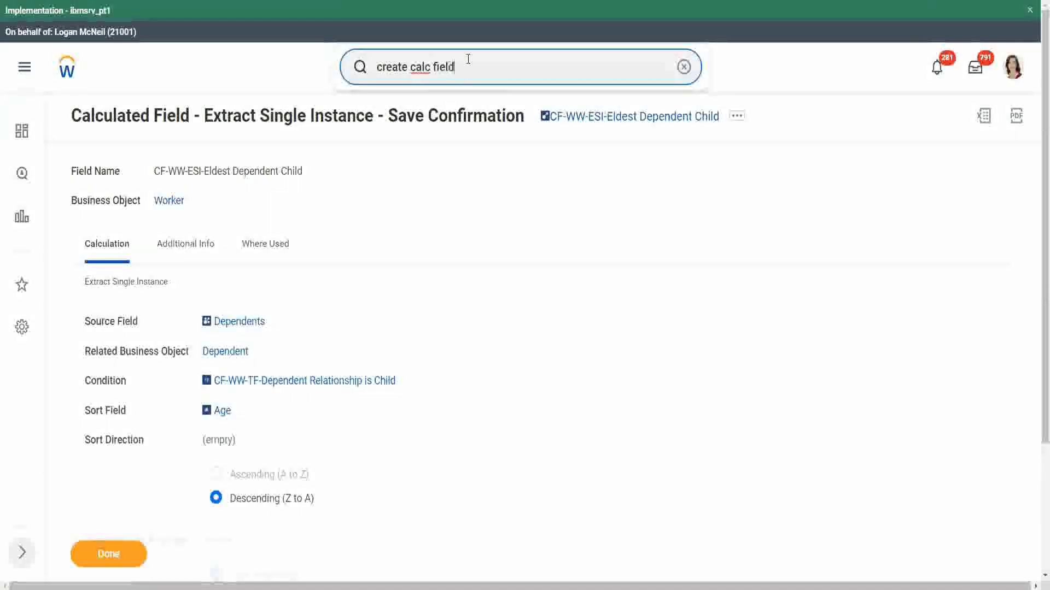
left_click(468, 59)
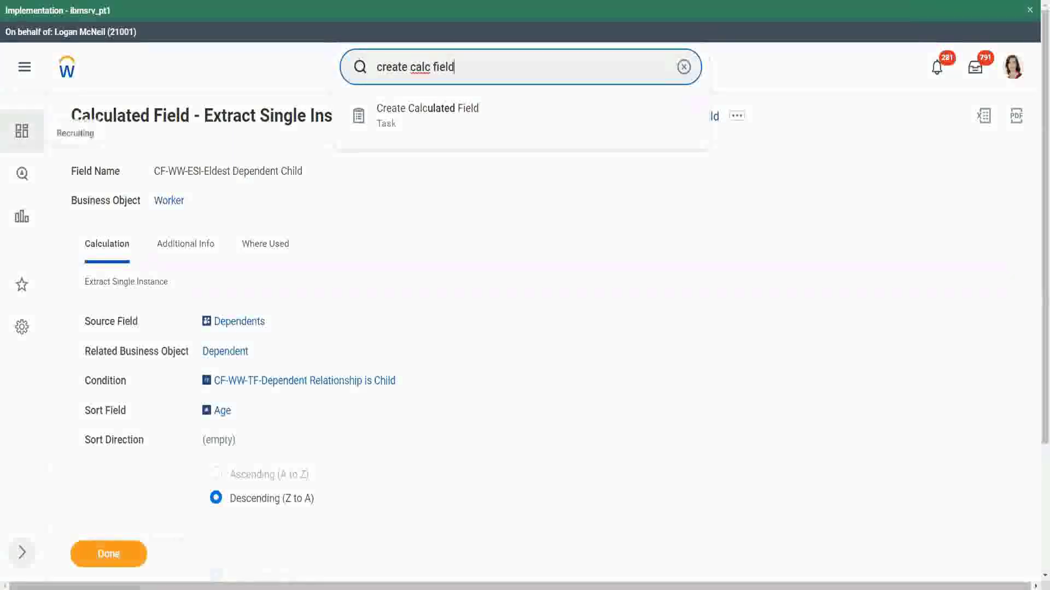
left_click(434, 112)
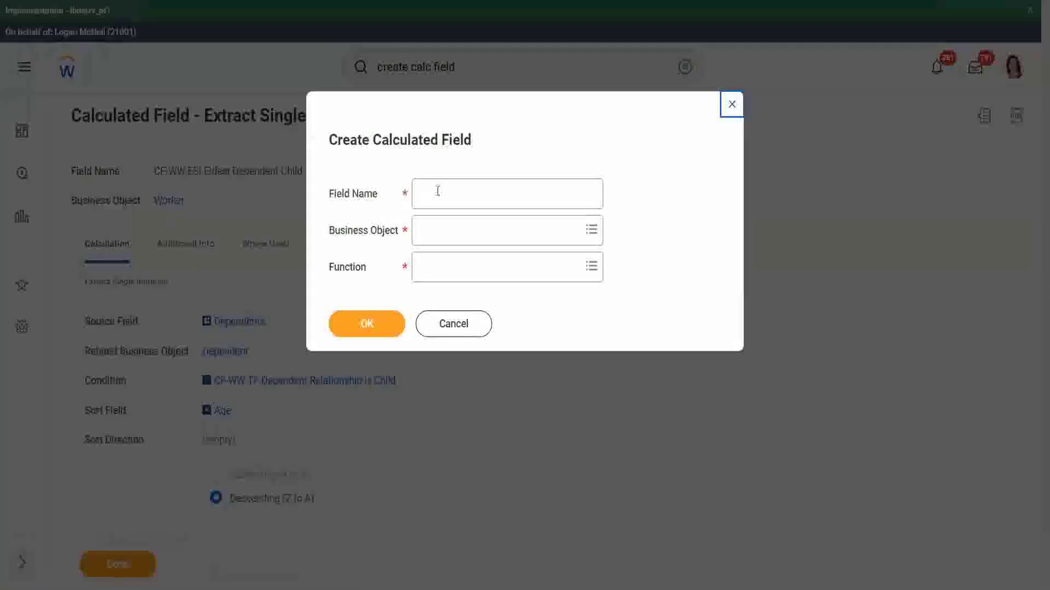
left_click(438, 191)
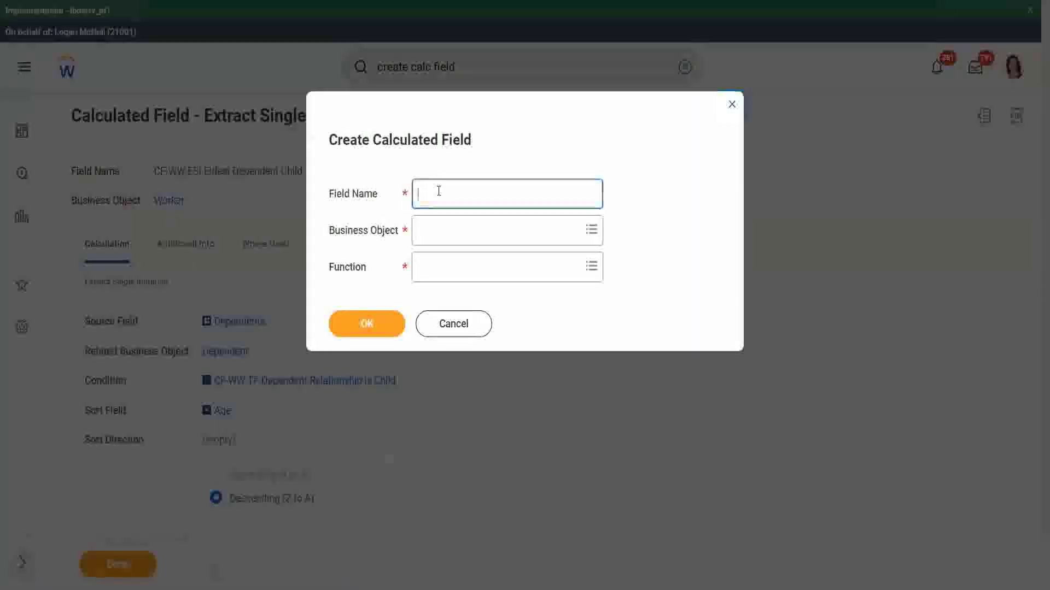
key("ctrl+v")
double_click(457, 194)
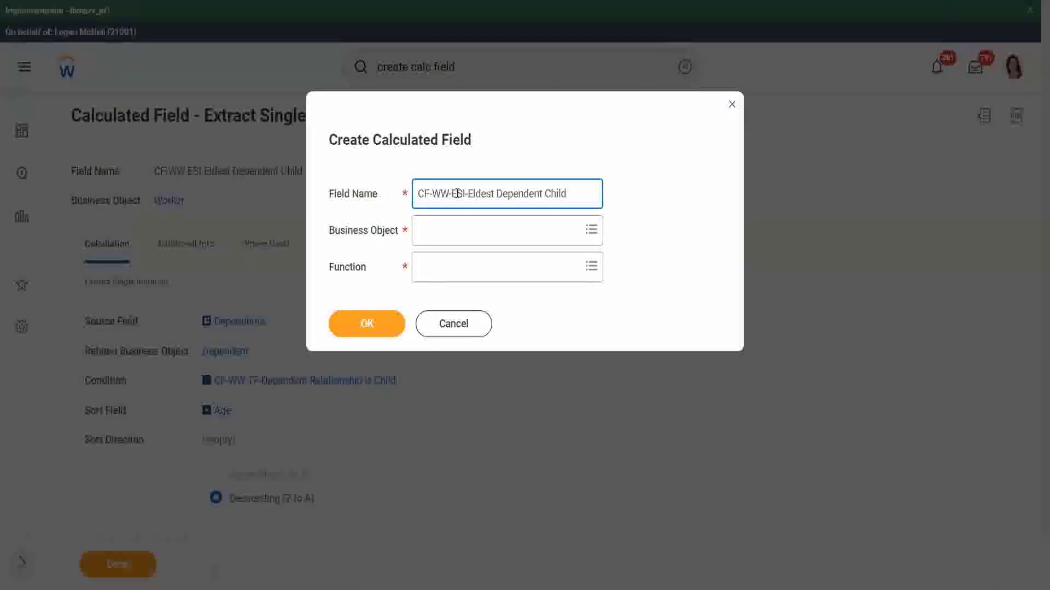
type("LRV-")
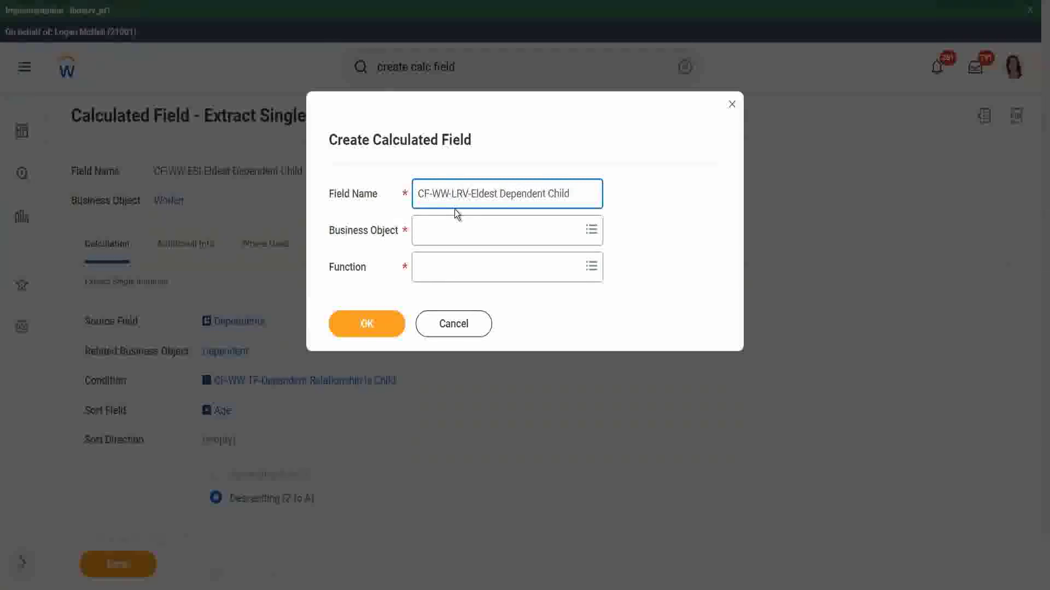
type("Age of ")
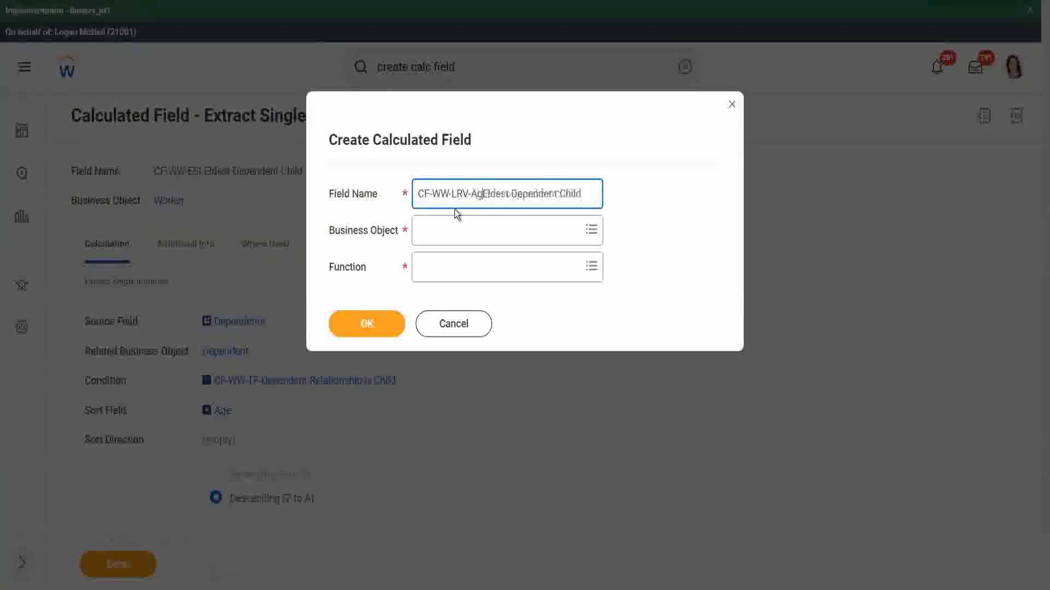
type("the ")
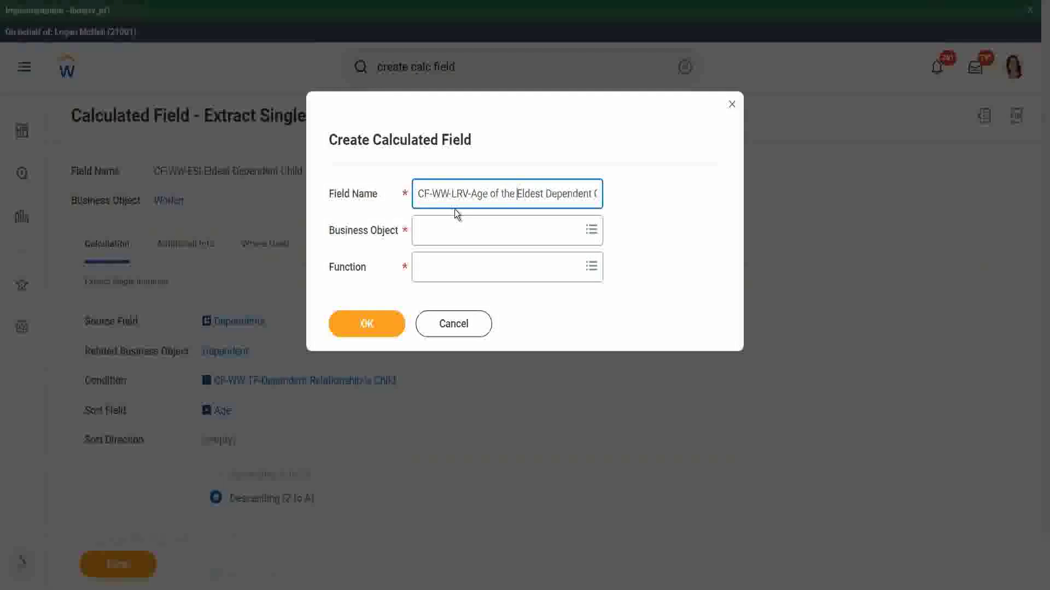
type("e")
key("End")
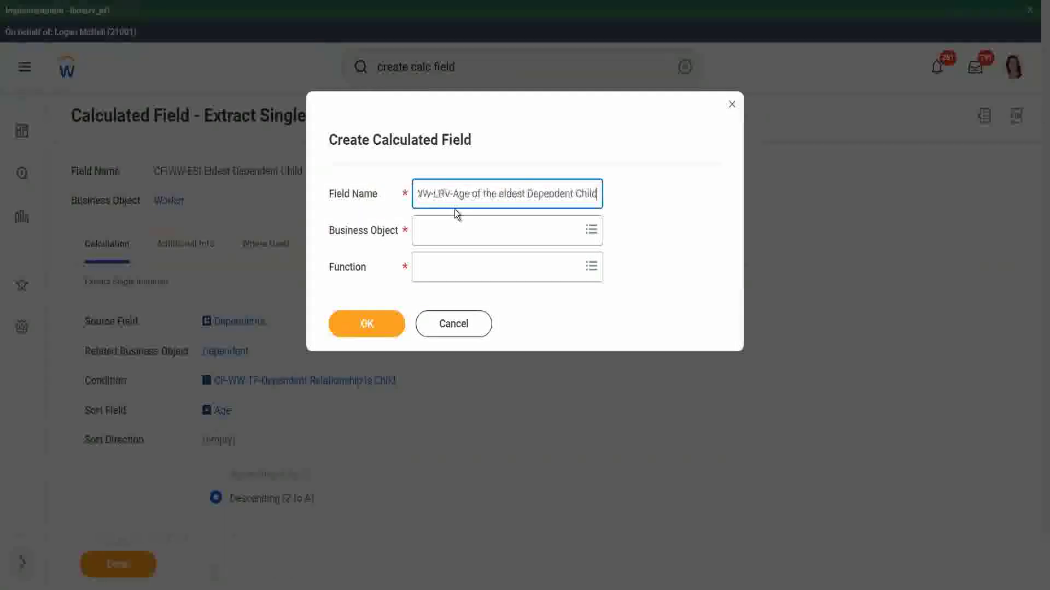
Step: Set the new calculated field's business object to Worker and its function to Lookup Related Value, and confirm the creation
key("Tab")
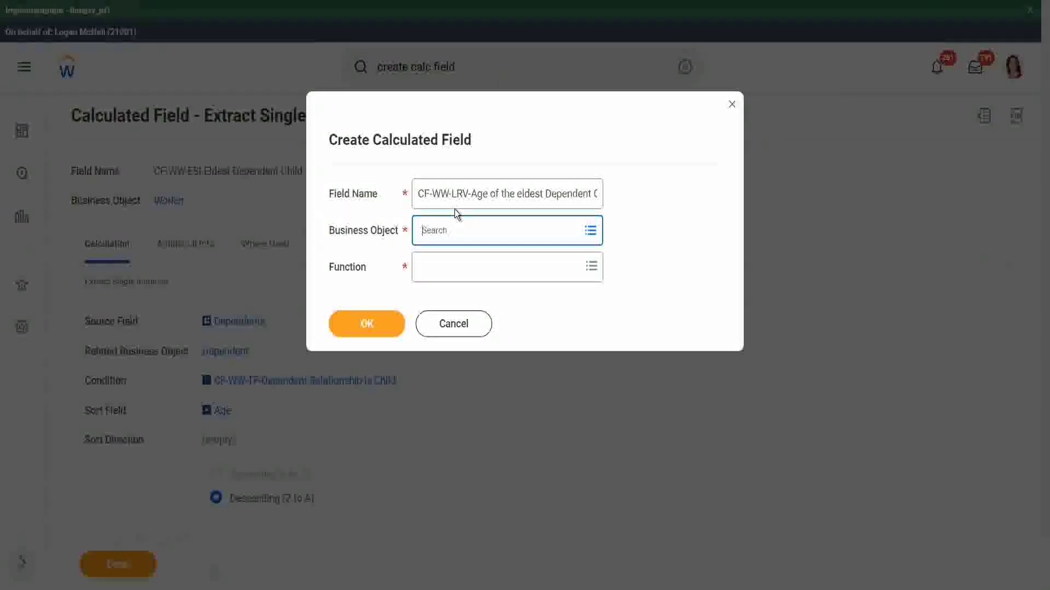
type("worker")
key("Return")
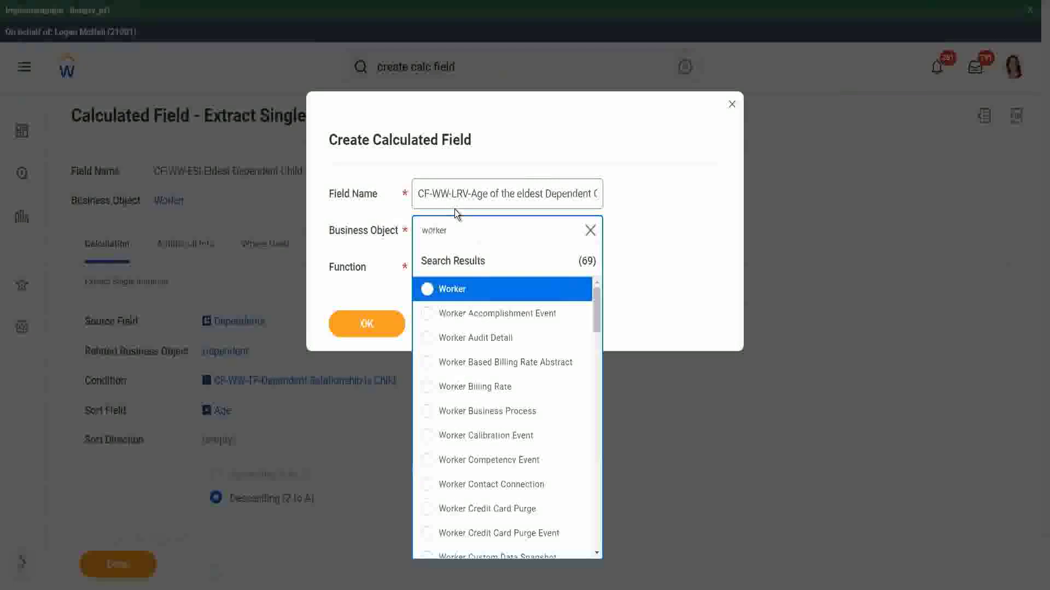
left_click(426, 290)
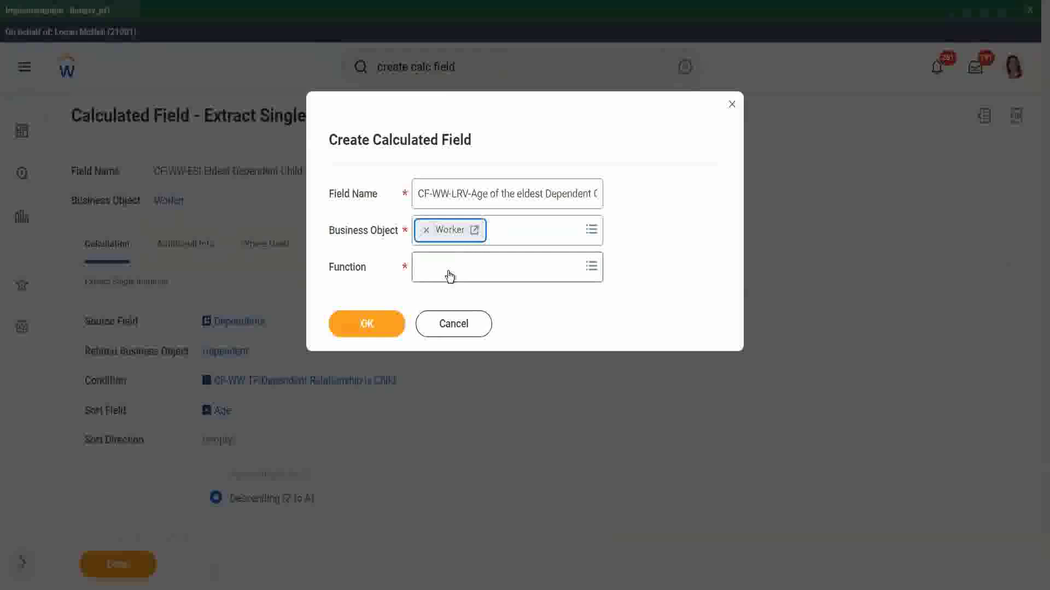
left_click(450, 274)
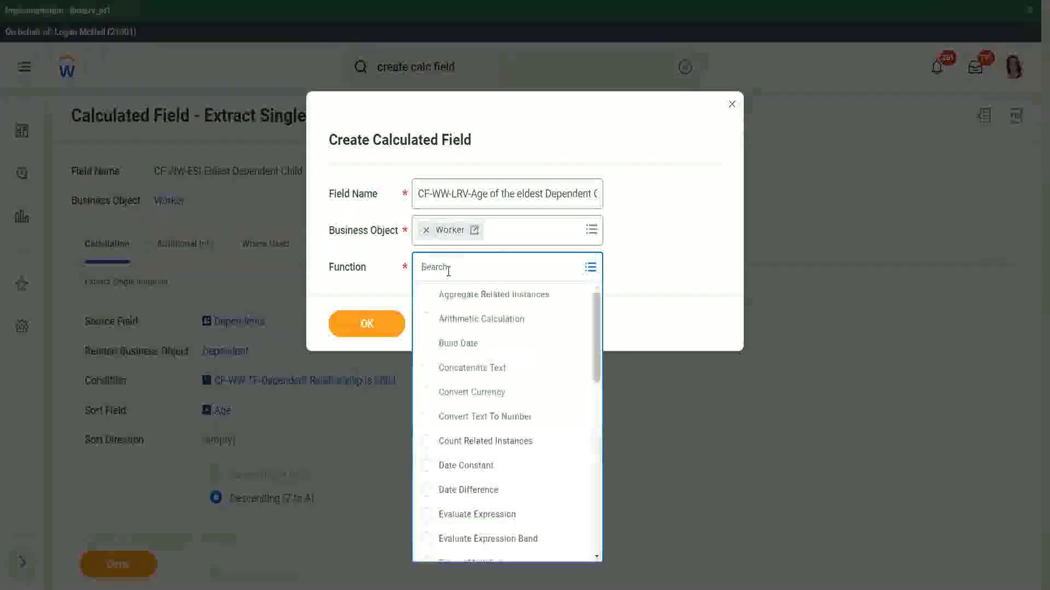
type("lookup")
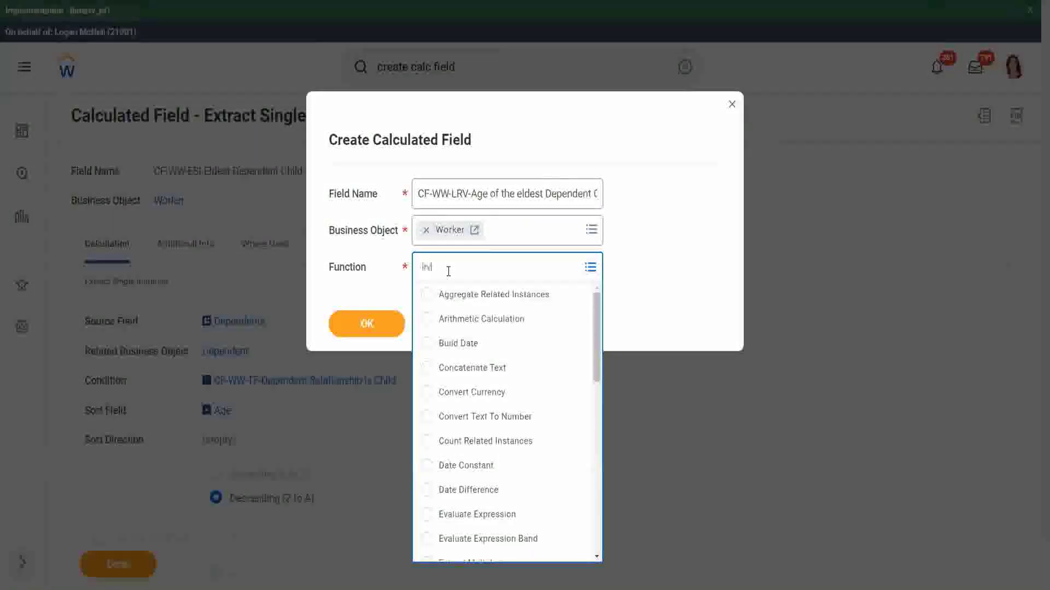
key("Return")
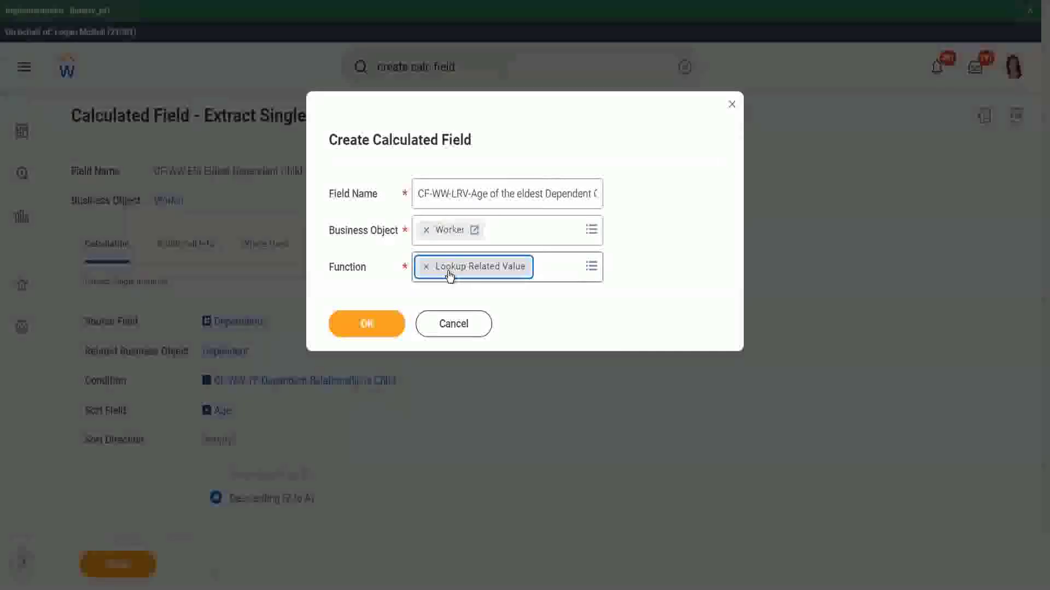
left_click(366, 326)
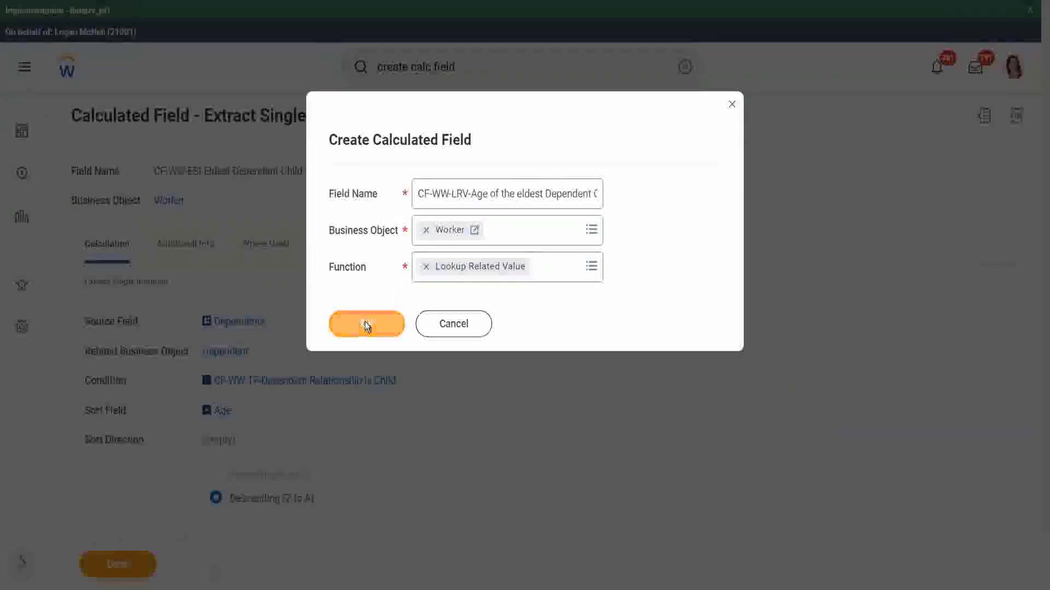